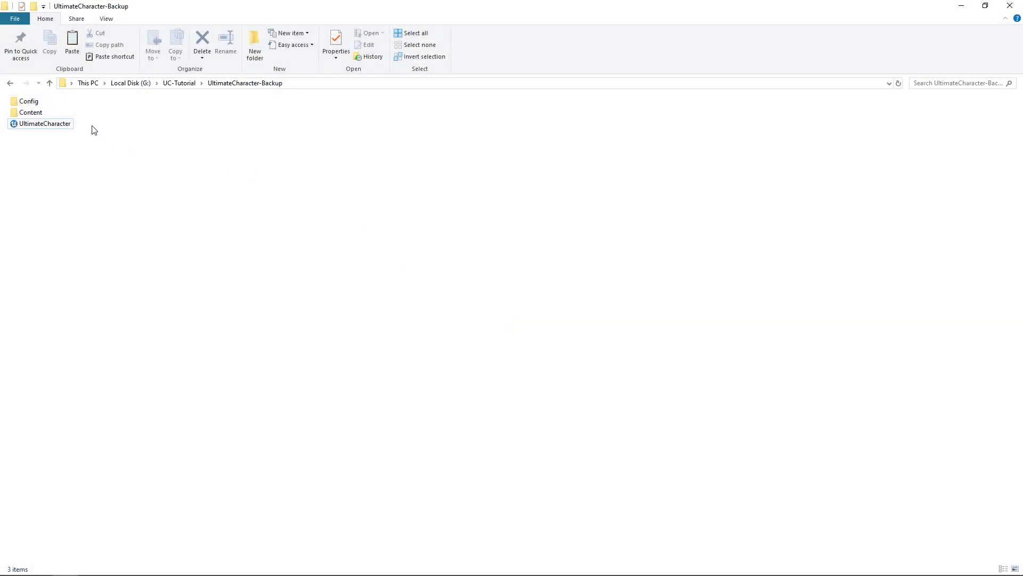
Step: Open the UltimateCharacter project and the GameMode_BP blueprint stored in UltimateCharacter/Blueprints/World
{"action": "left_click", "coordinate": [61, 126]}
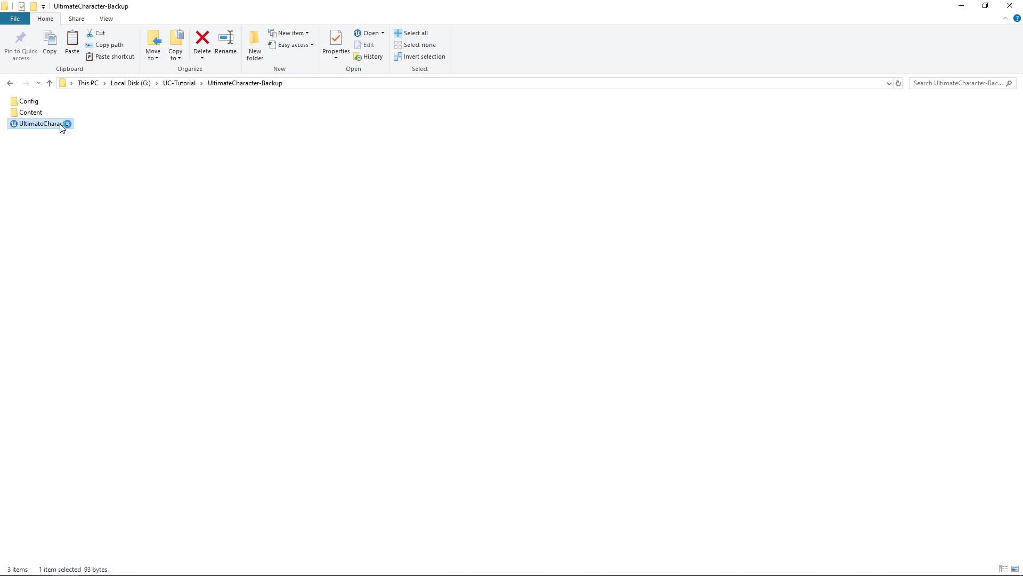
{"action": "double_click", "coordinate": [61, 126]}
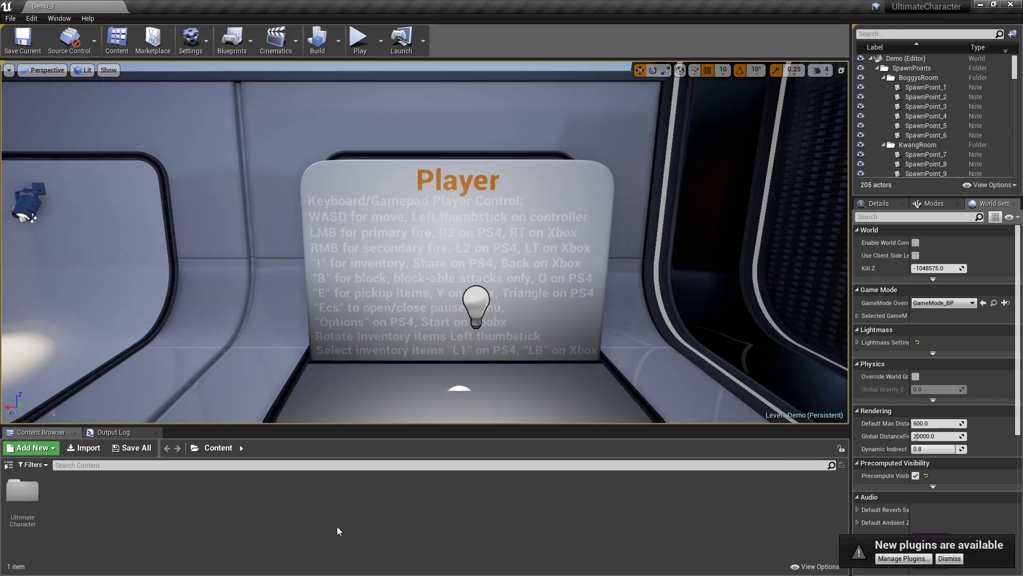
{"action": "double_click", "coordinate": [22, 490]}
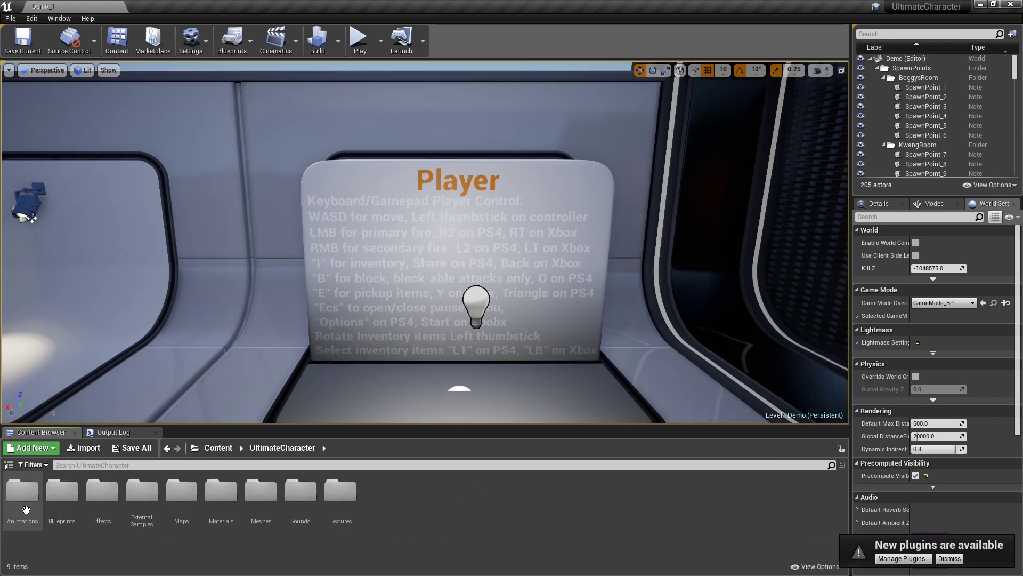
{"action": "double_click", "coordinate": [70, 500]}
{"action": "left_click", "coordinate": [619, 515]}
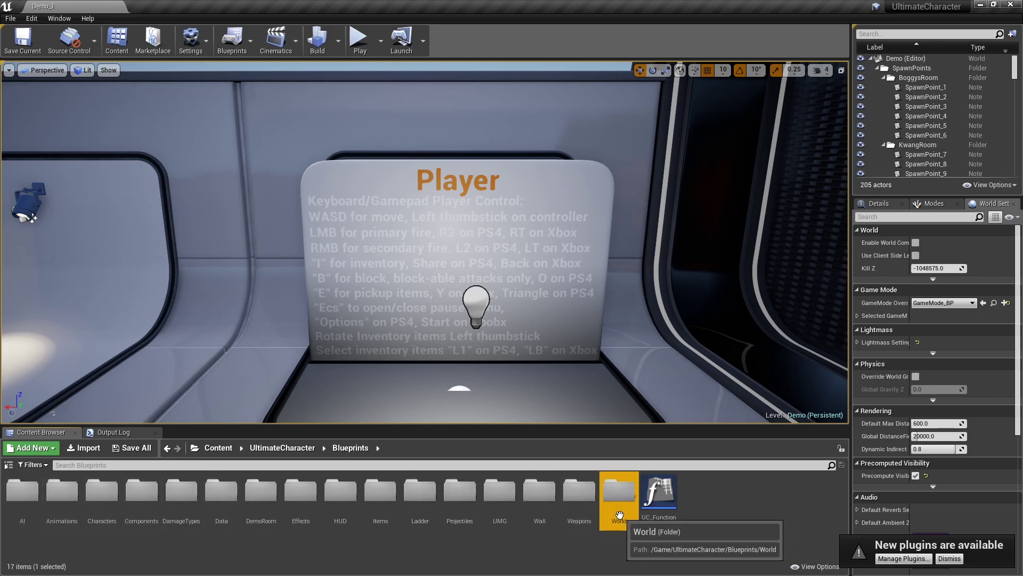
{"action": "double_click", "coordinate": [620, 515]}
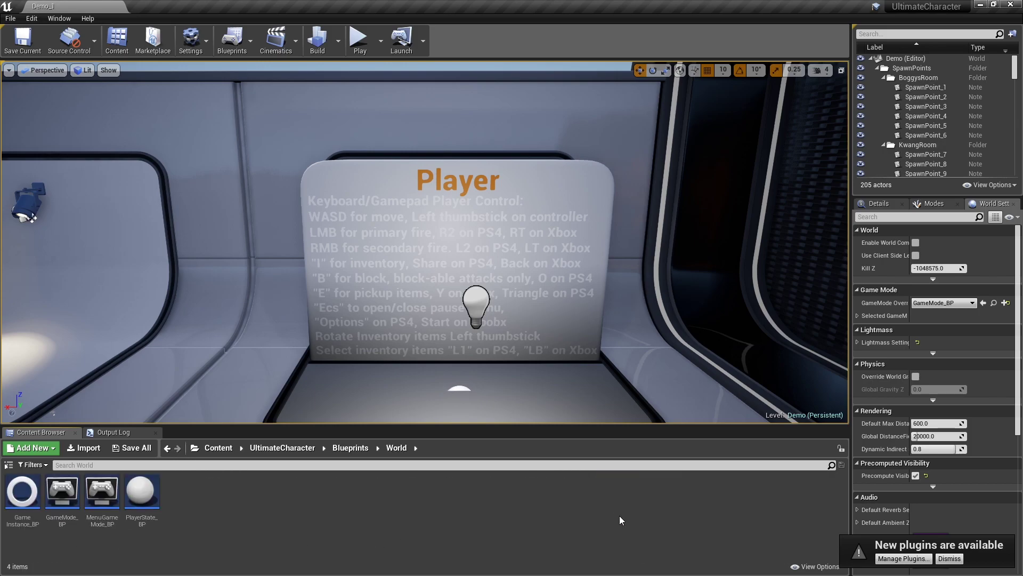
{"action": "double_click", "coordinate": [62, 490]}
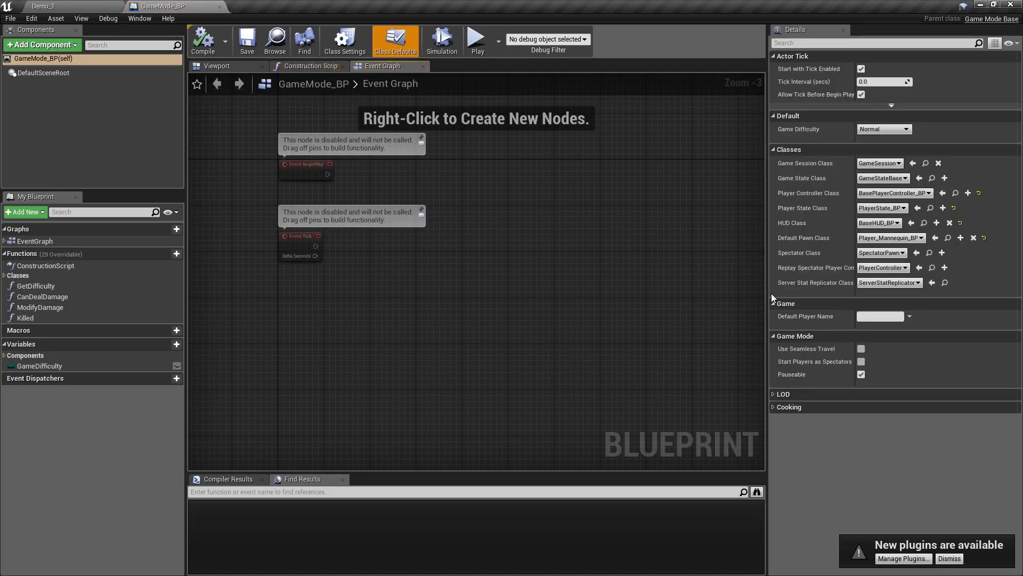
Step: Reset GameMode_BP's Default Pawn Class to DefaultPawn, then compile, save and close the blueprint
{"action": "left_click", "coordinate": [984, 238]}
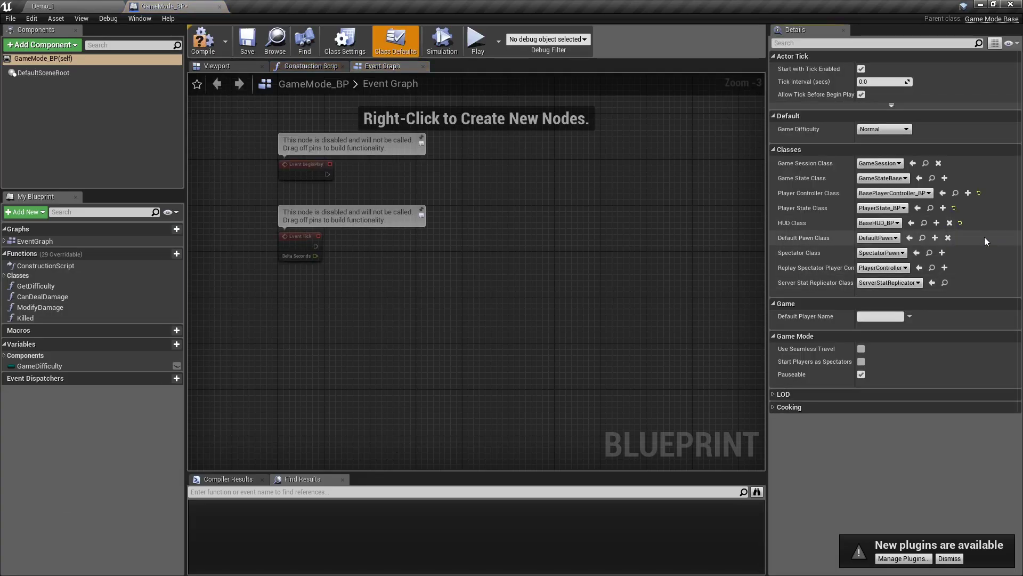
{"action": "left_click", "coordinate": [203, 38]}
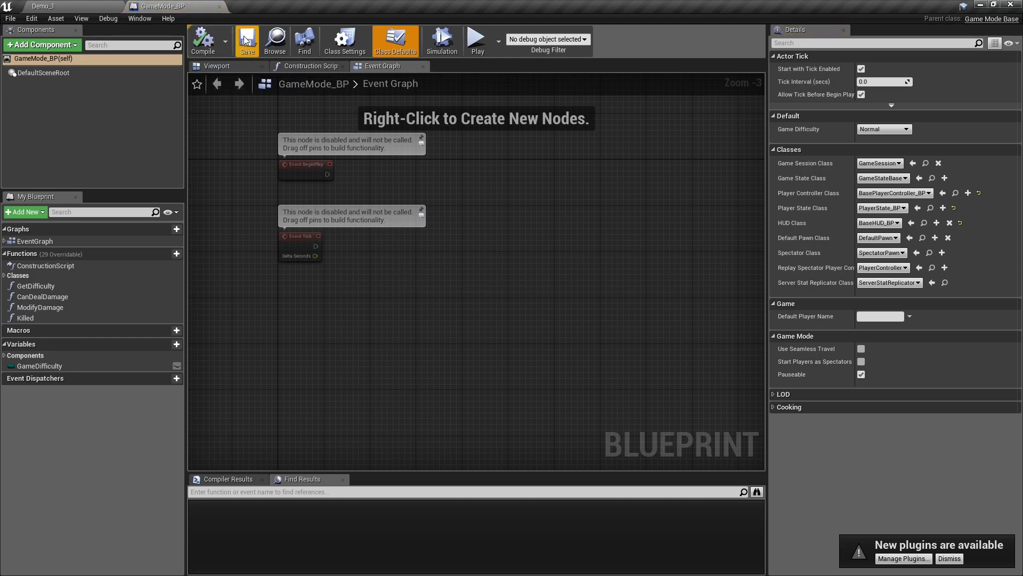
{"action": "middle_click", "coordinate": [167, 4]}
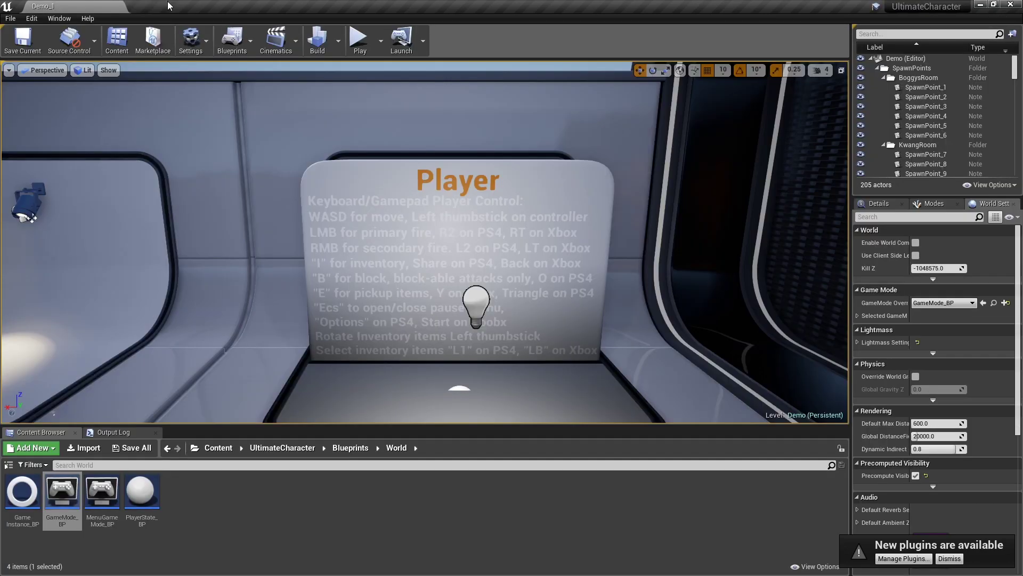
Step: Open the T_AI_Bombard data table from UltimateCharacter/Blueprints/Data/Tables/AI
{"action": "left_click", "coordinate": [218, 448]}
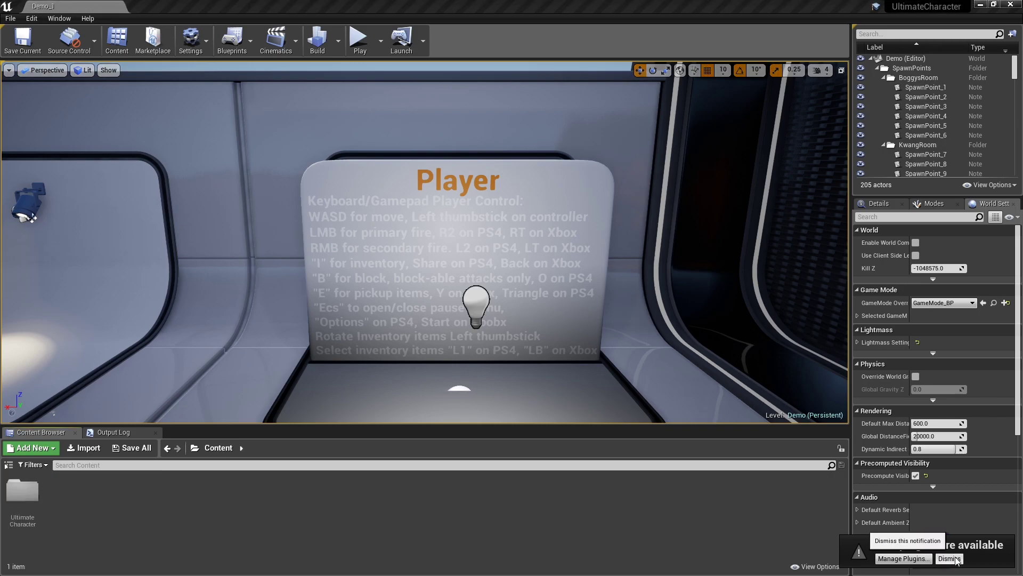
{"action": "double_click", "coordinate": [15, 497]}
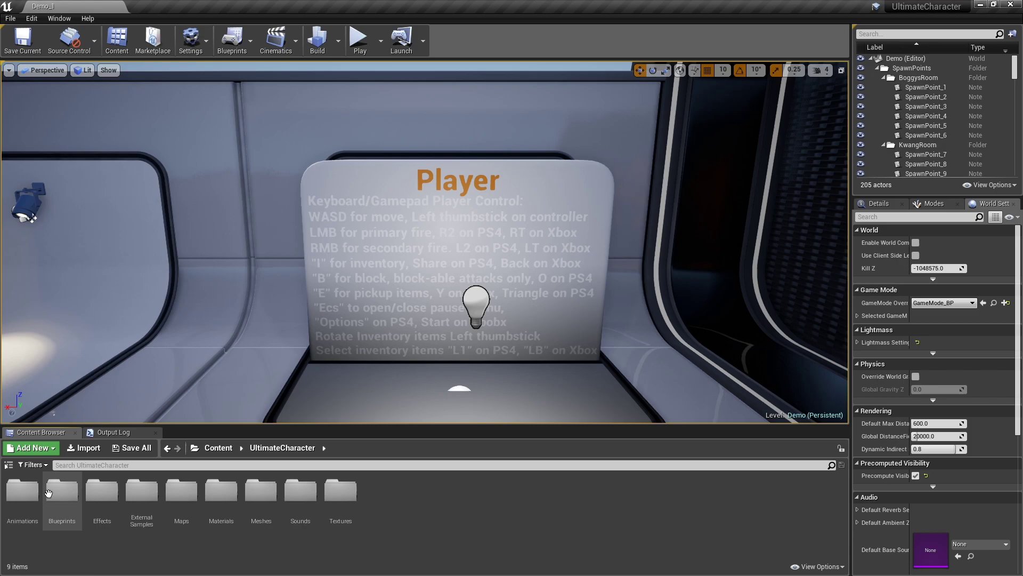
{"action": "double_click", "coordinate": [72, 498]}
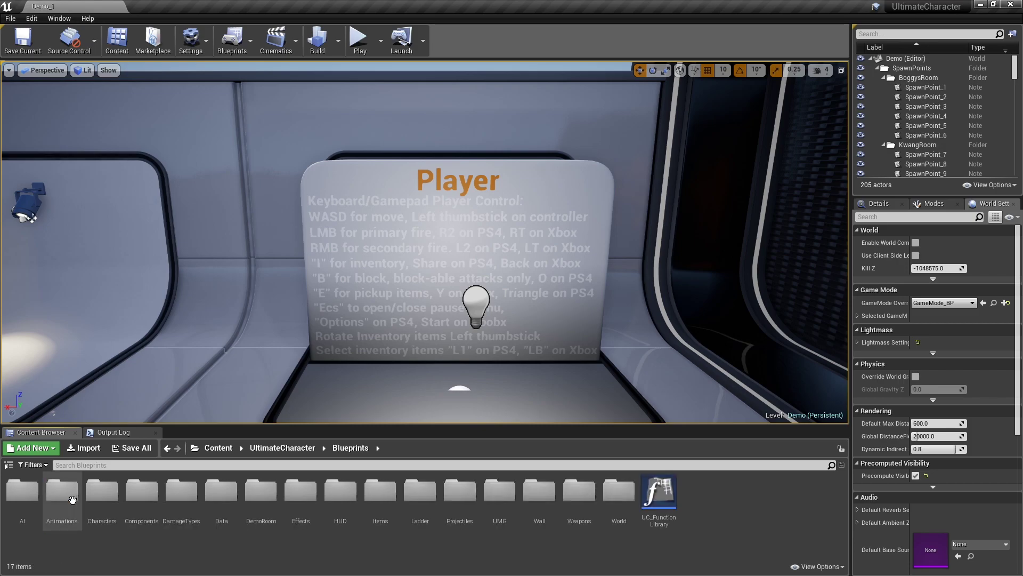
{"action": "double_click", "coordinate": [228, 509]}
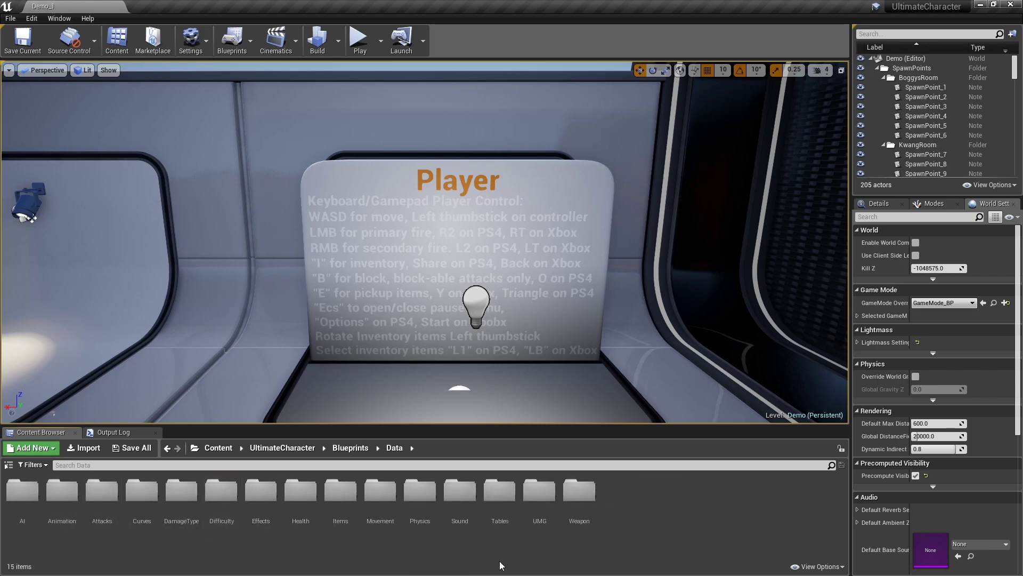
{"action": "left_click", "coordinate": [498, 510]}
{"action": "double_click", "coordinate": [498, 512]}
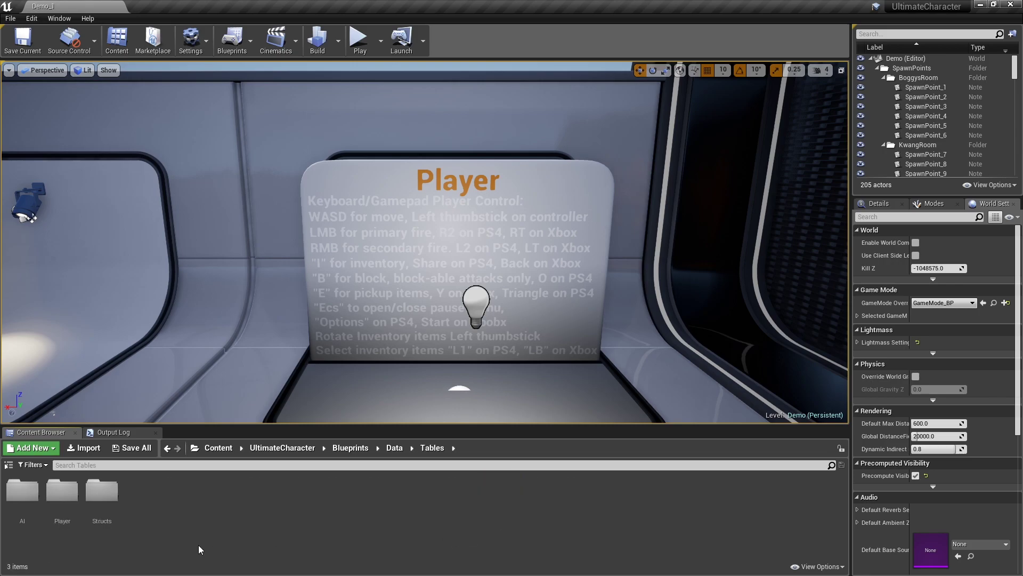
{"action": "left_click", "coordinate": [27, 508]}
{"action": "double_click", "coordinate": [27, 508]}
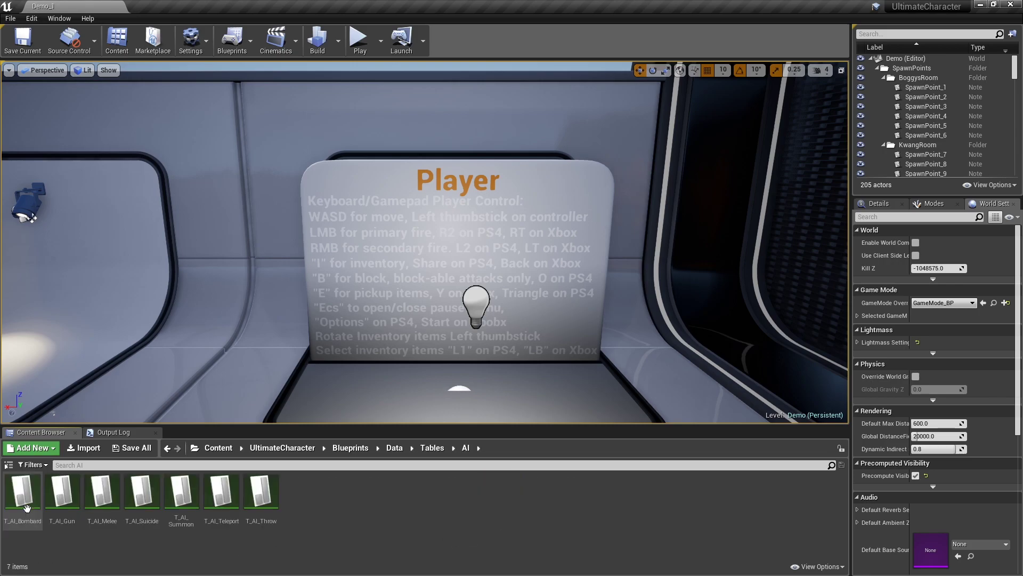
{"action": "double_click", "coordinate": [27, 508]}
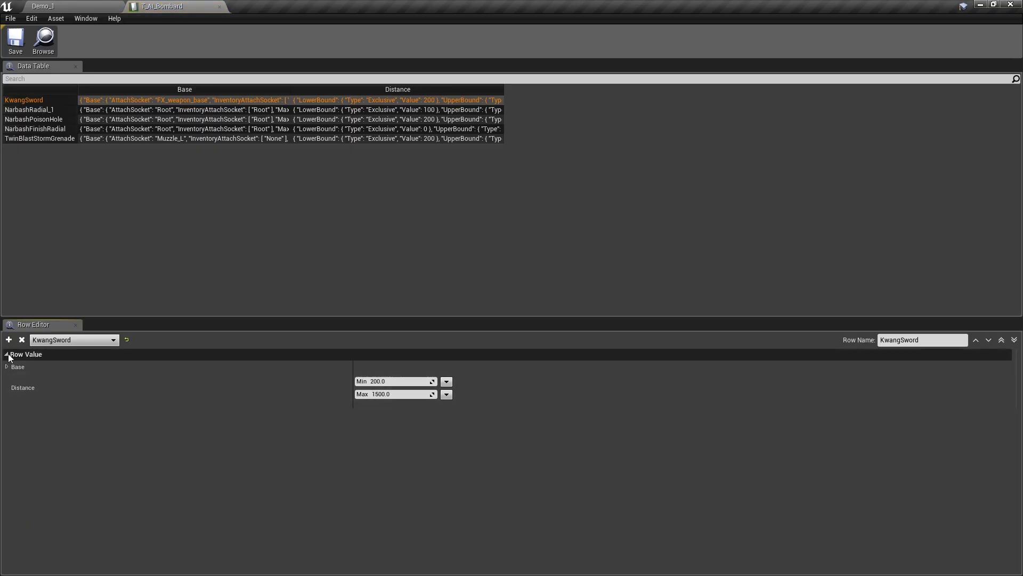
Step: Remove every row from the T_AI_Bombard data table and save it
{"action": "left_click", "coordinate": [22, 340]}
{"action": "left_click", "coordinate": [22, 340]}
{"action": "left_click", "coordinate": [22, 340]}
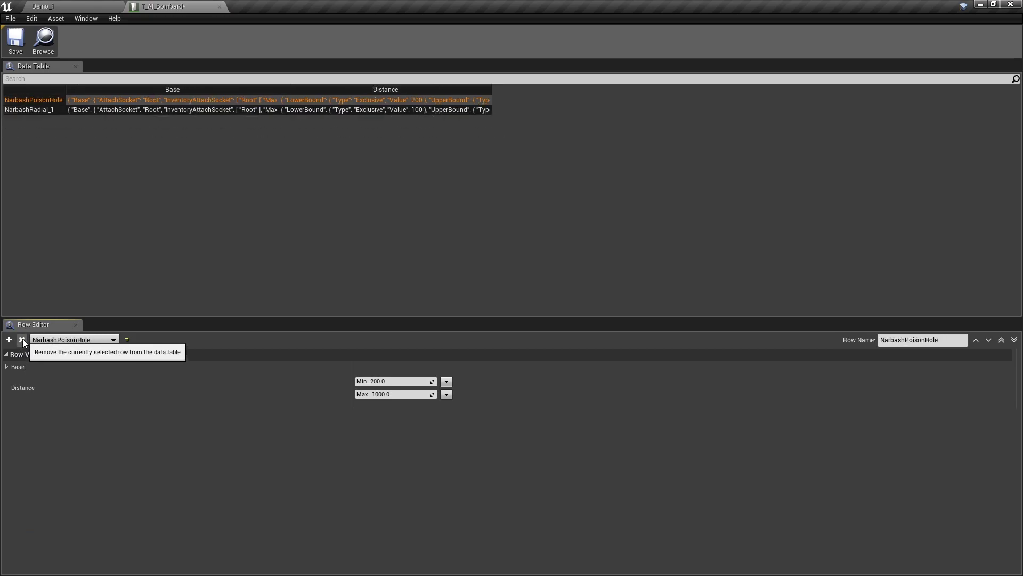
{"action": "left_click", "coordinate": [22, 340]}
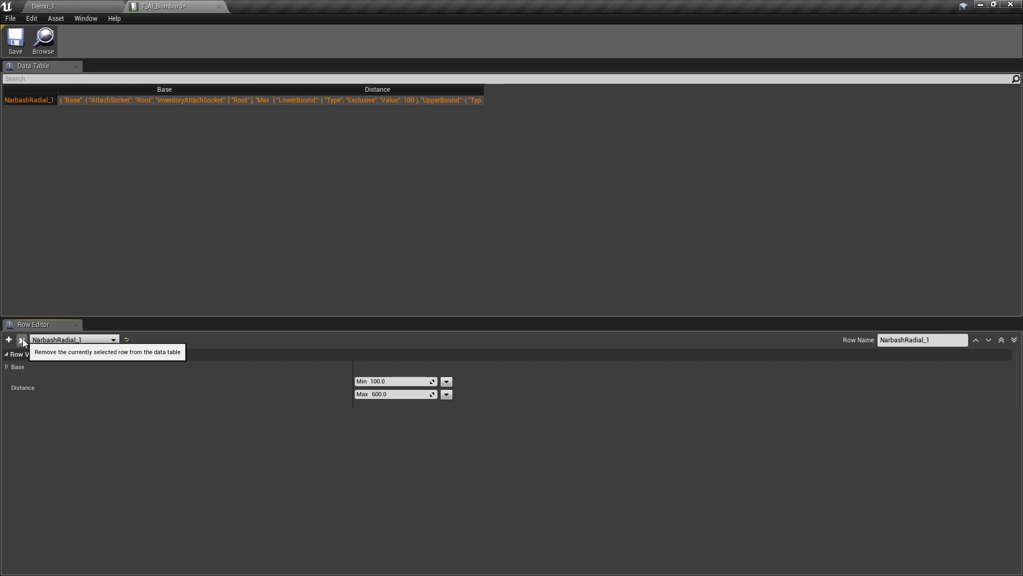
{"action": "left_click", "coordinate": [21, 339]}
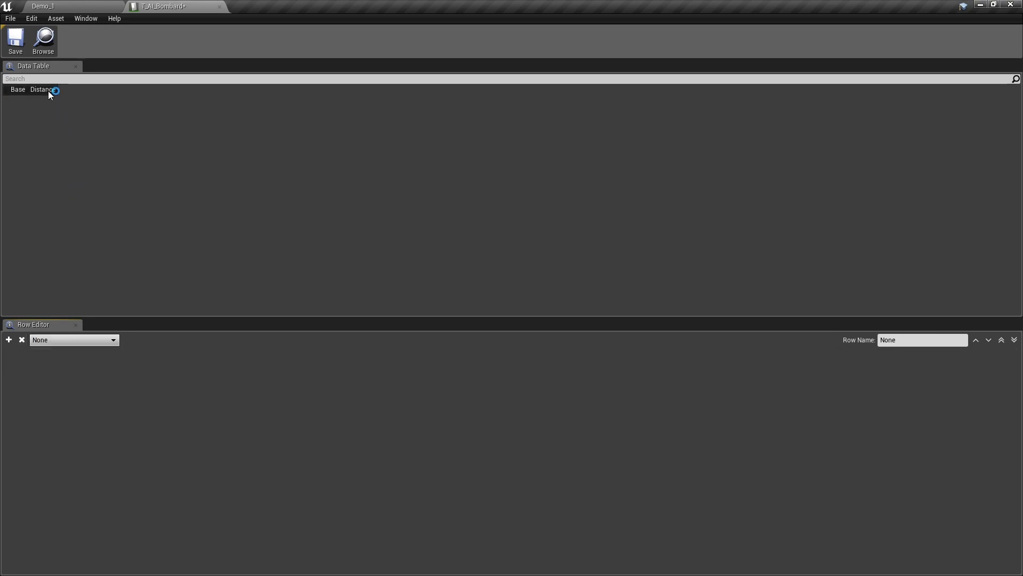
{"action": "left_click", "coordinate": [16, 42]}
Step: Open the T_AI_Gun data table, remove all of its rows and save it
{"action": "left_click", "coordinate": [43, 6]}
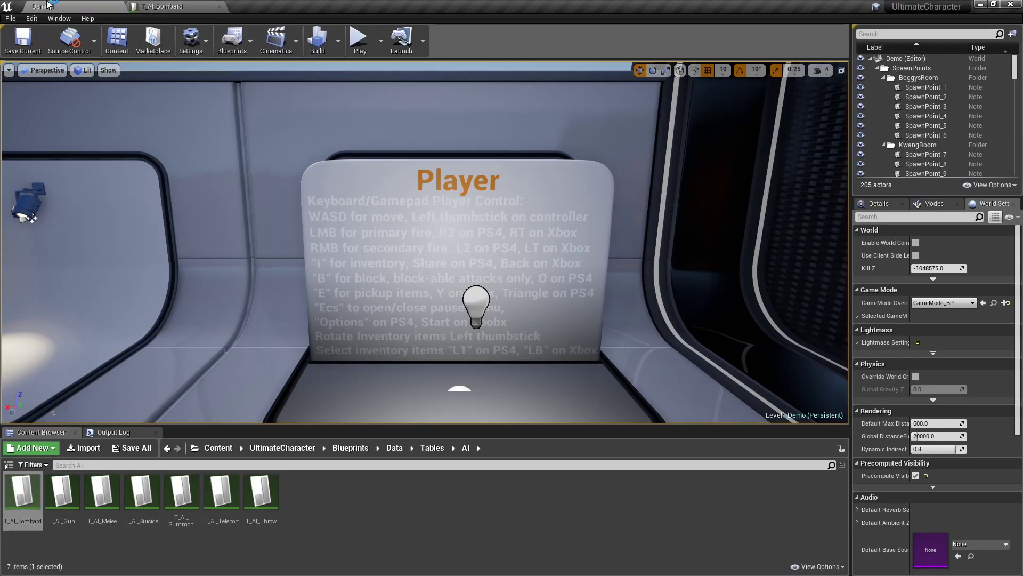
{"action": "double_click", "coordinate": [69, 514]}
{"action": "left_click", "coordinate": [22, 340]}
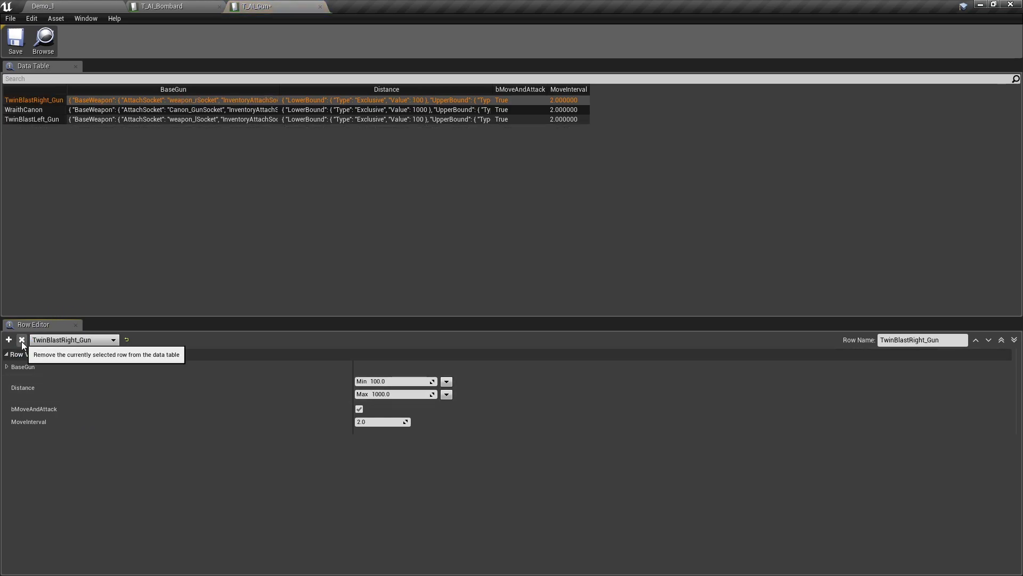
{"action": "left_click", "coordinate": [22, 340]}
{"action": "left_click", "coordinate": [22, 340]}
{"action": "left_click", "coordinate": [22, 339]}
{"action": "left_click", "coordinate": [16, 42]}
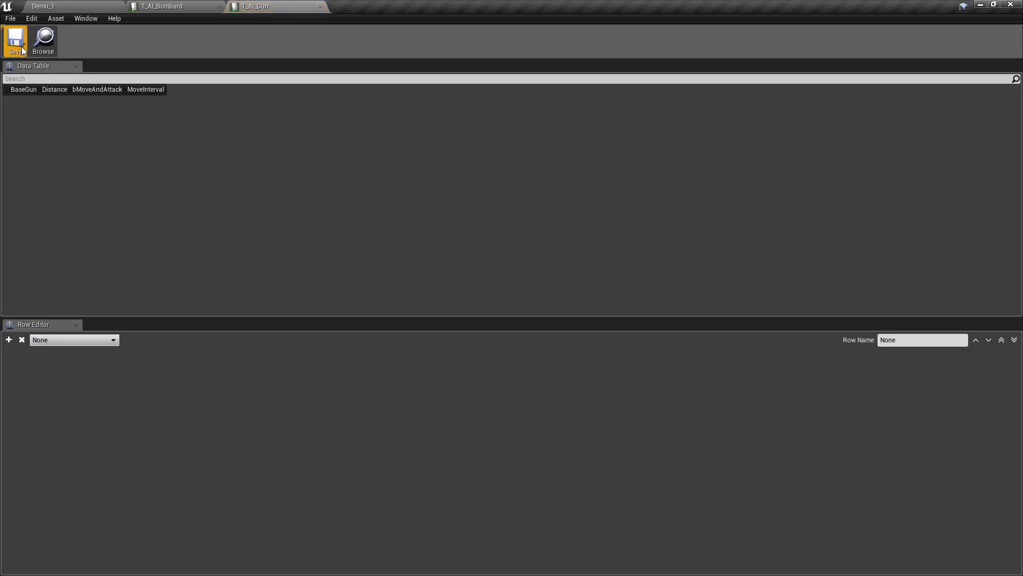
Step: Open the T_AI_Melee data table, remove all of its rows and save it
{"action": "left_click", "coordinate": [43, 7]}
{"action": "double_click", "coordinate": [112, 479]}
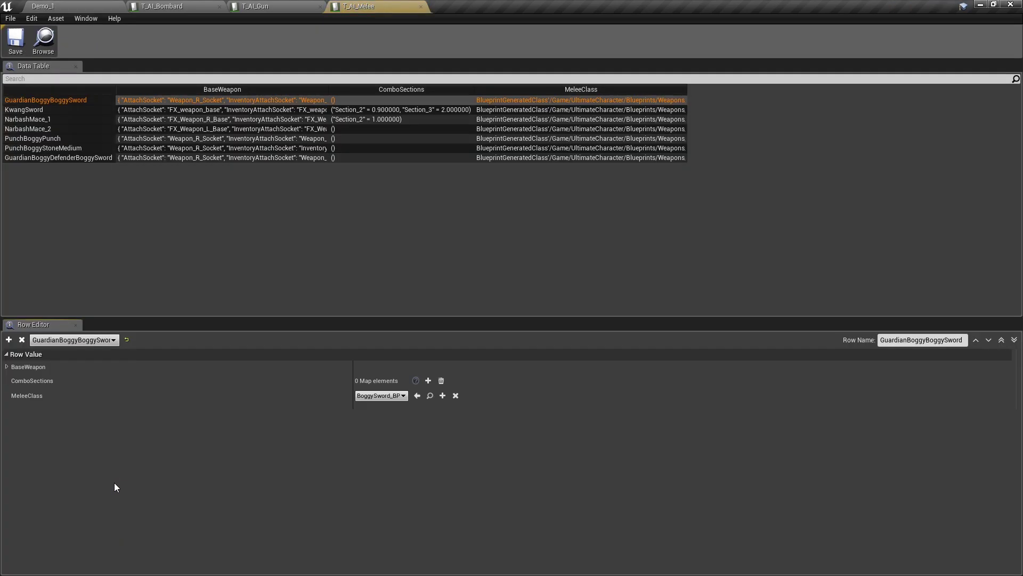
{"action": "left_click", "coordinate": [22, 339]}
{"action": "left_click", "coordinate": [22, 340]}
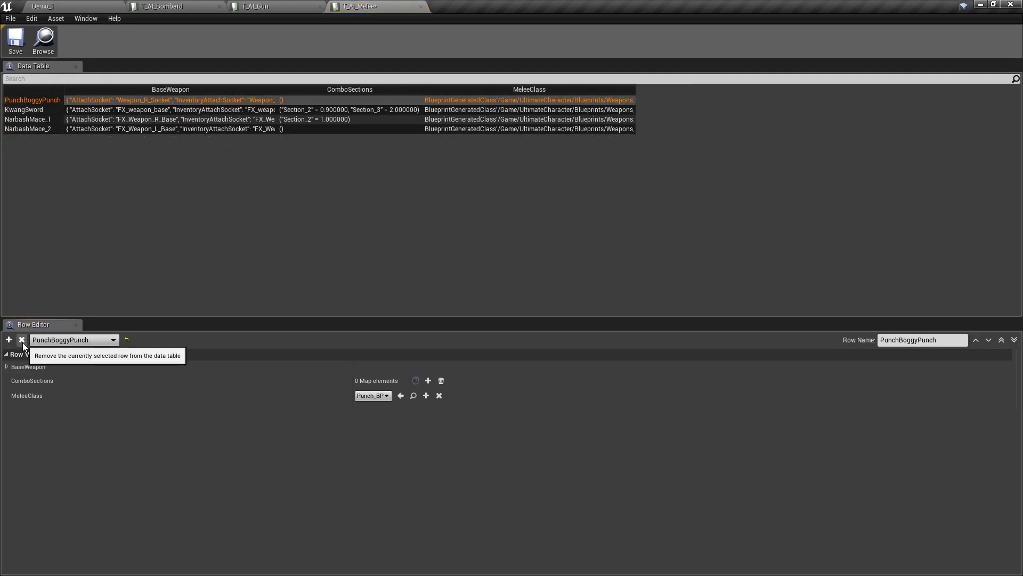
{"action": "left_click", "coordinate": [22, 340]}
{"action": "left_click", "coordinate": [22, 339]}
{"action": "left_click", "coordinate": [22, 340]}
{"action": "left_click", "coordinate": [21, 339]}
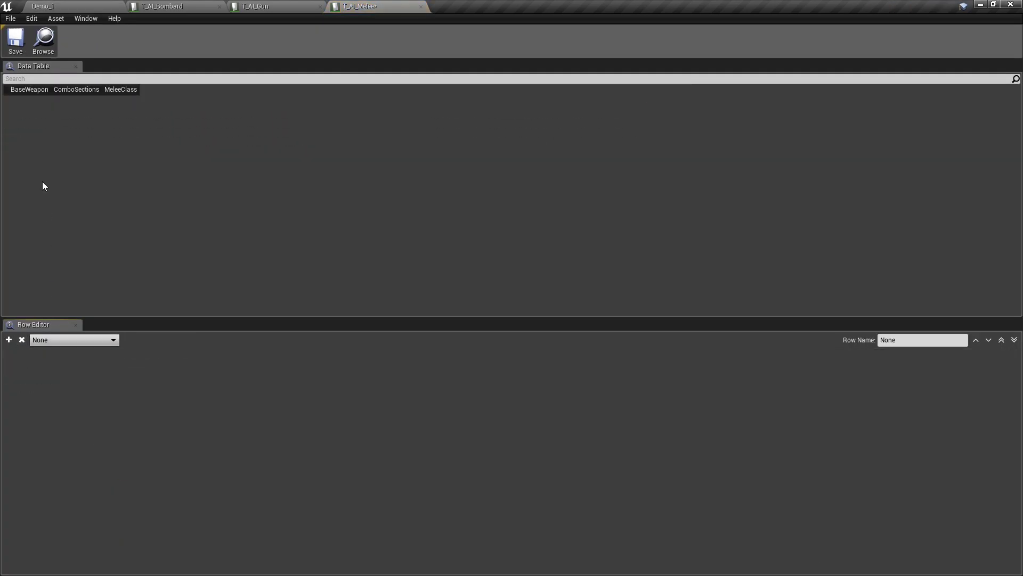
{"action": "left_click", "coordinate": [15, 41]}
Step: Open the T_AI_Suicide data table, empty it of rows and save it
{"action": "left_click", "coordinate": [53, 6]}
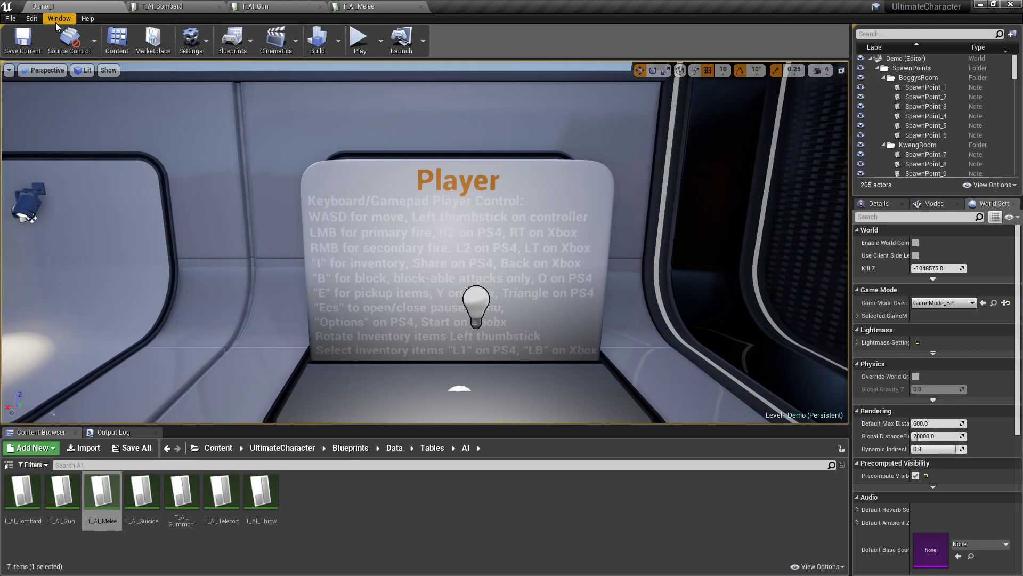
{"action": "double_click", "coordinate": [141, 492]}
{"action": "left_click", "coordinate": [26, 342]}
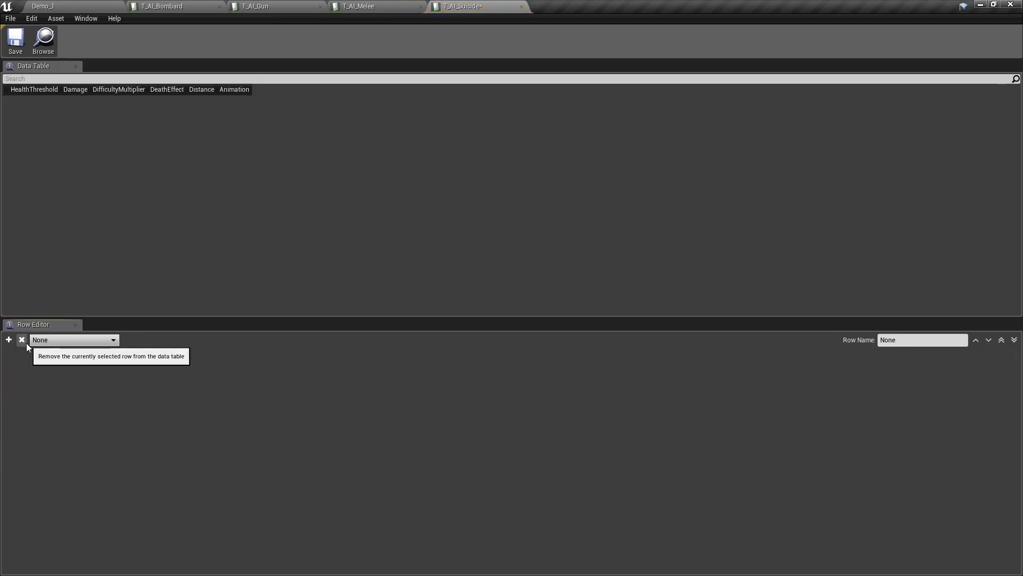
{"action": "left_click", "coordinate": [16, 43]}
Step: Open the T_AI_Summon data table, remove all of its rows and save it
{"action": "left_click", "coordinate": [54, 6]}
{"action": "double_click", "coordinate": [181, 491]}
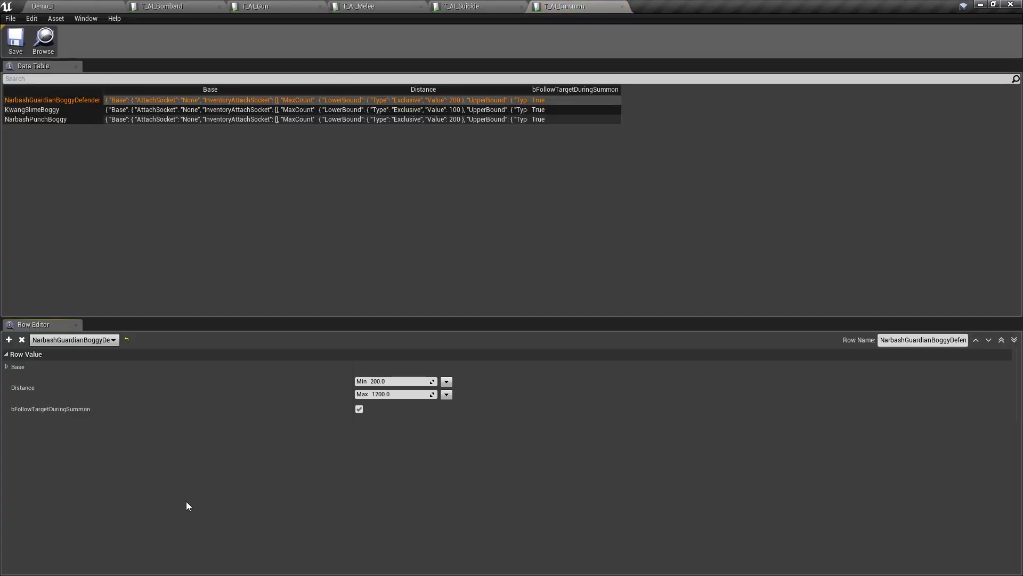
{"action": "left_click", "coordinate": [27, 343]}
{"action": "left_click", "coordinate": [27, 343]}
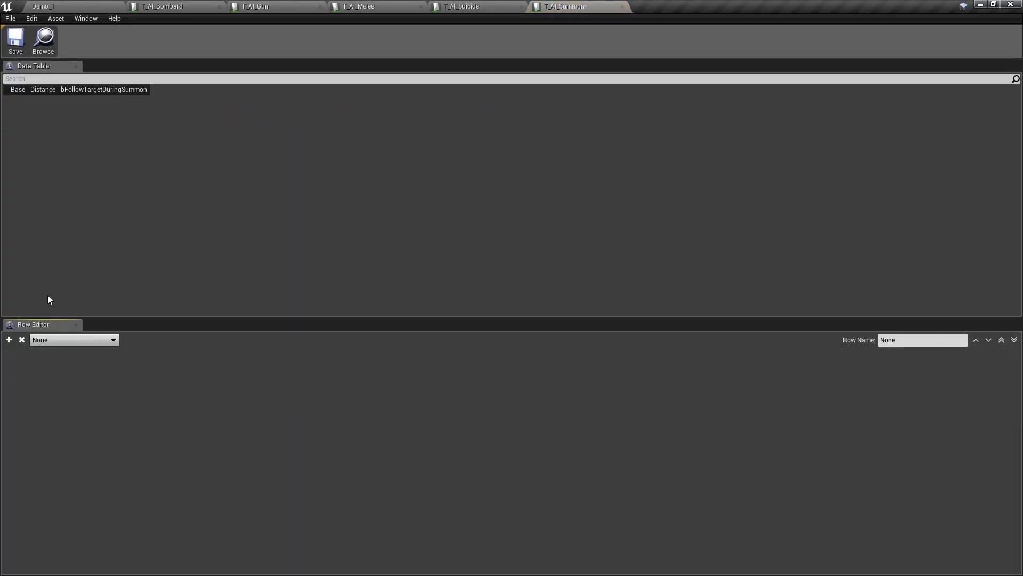
{"action": "left_click", "coordinate": [22, 41]}
Step: Open the T_AI_Throw data table from the AI tables folder, clear its rows and save it
{"action": "left_click", "coordinate": [47, 6]}
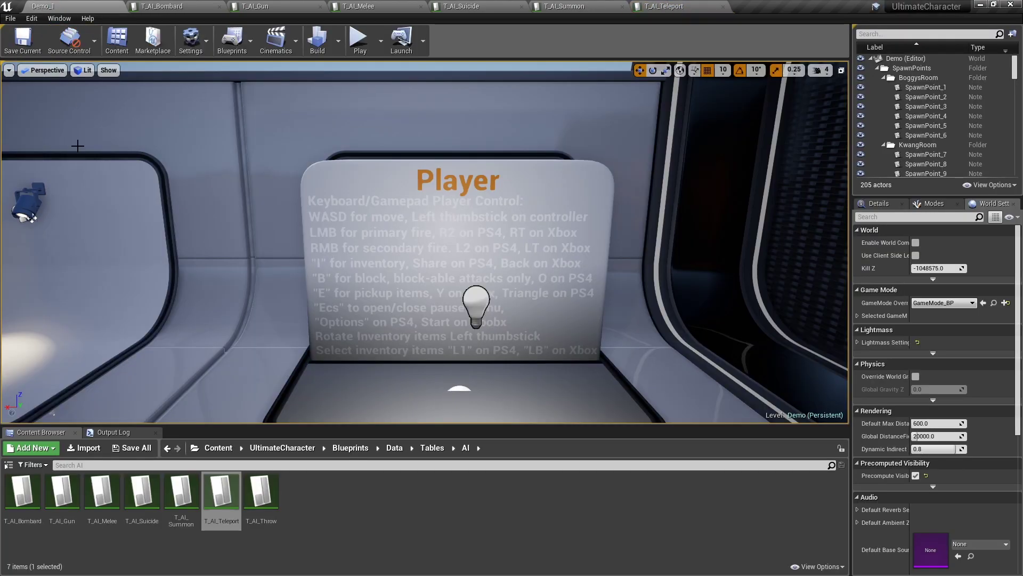
{"action": "double_click", "coordinate": [256, 493]}
{"action": "left_click", "coordinate": [22, 340]}
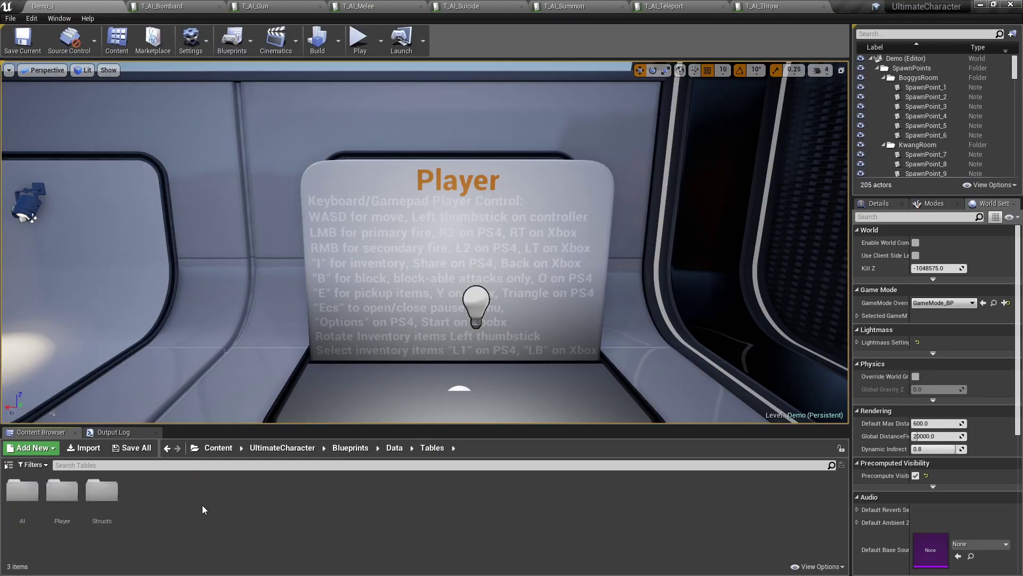
Step: Open T_Player_Bombard from the Tables/Player folder, remove all of its rows and save it
{"action": "left_click", "coordinate": [65, 506]}
{"action": "double_click", "coordinate": [65, 506]}
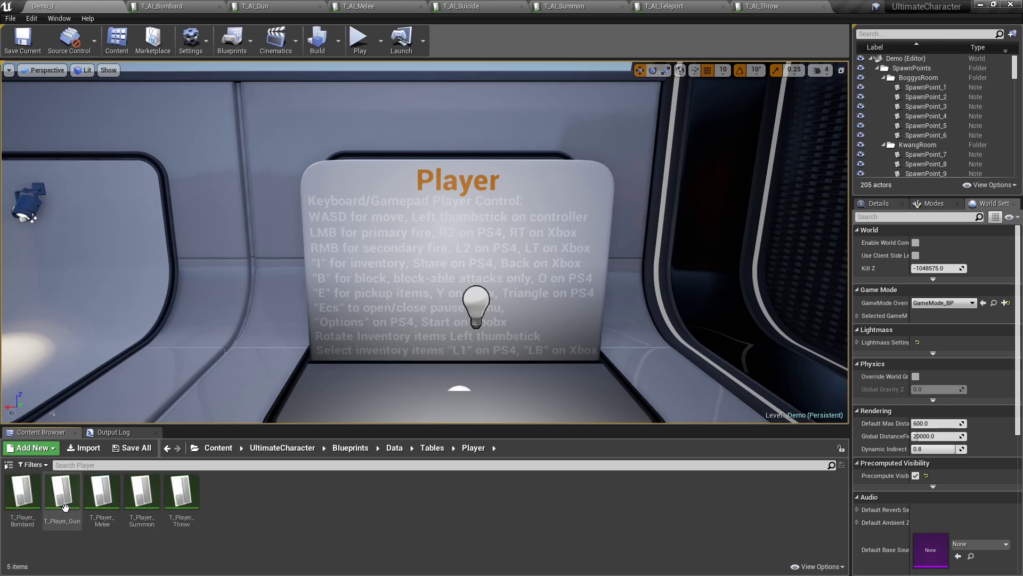
{"action": "double_click", "coordinate": [24, 498]}
{"action": "left_click", "coordinate": [22, 339]}
{"action": "left_click", "coordinate": [21, 339]}
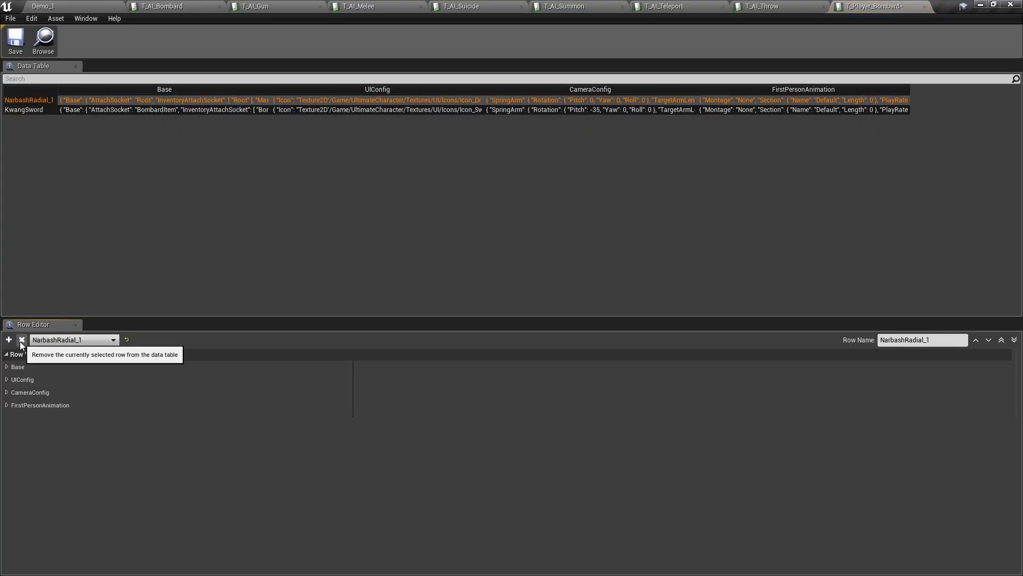
{"action": "left_click", "coordinate": [22, 340]}
{"action": "left_click", "coordinate": [22, 339]}
{"action": "left_click", "coordinate": [16, 41]}
Step: Open the T_Player_Gun data table, remove all of its rows and save it
{"action": "left_click", "coordinate": [43, 40]}
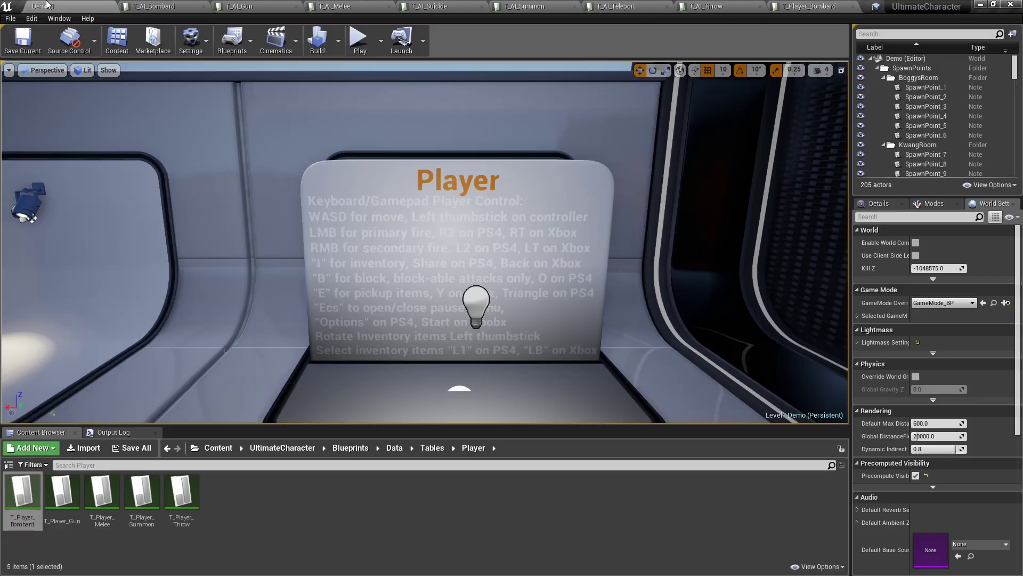
{"action": "double_click", "coordinate": [73, 512]}
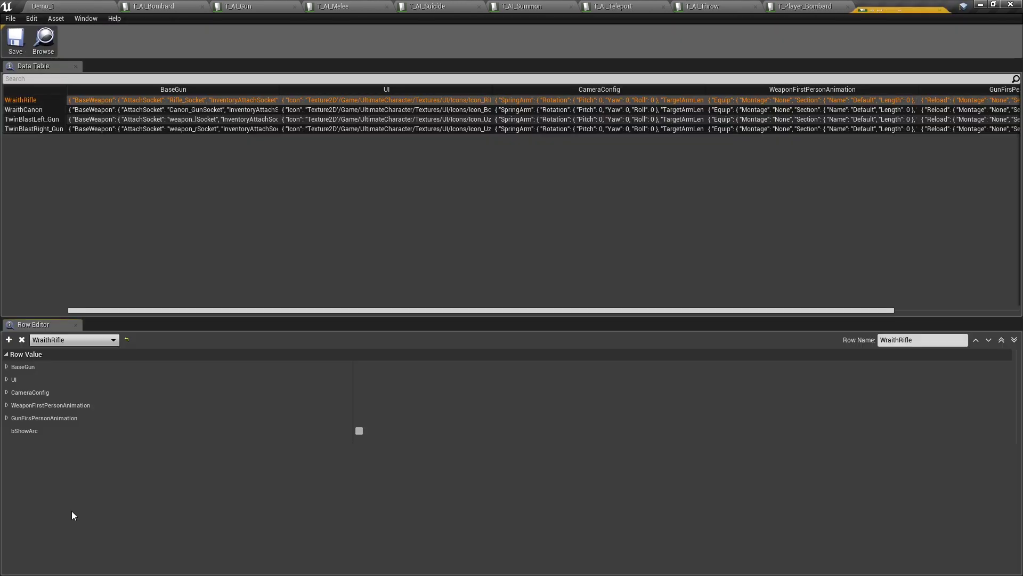
{"action": "left_click", "coordinate": [23, 342]}
{"action": "left_click", "coordinate": [23, 341]}
{"action": "left_click", "coordinate": [24, 341]}
{"action": "left_click", "coordinate": [23, 341]}
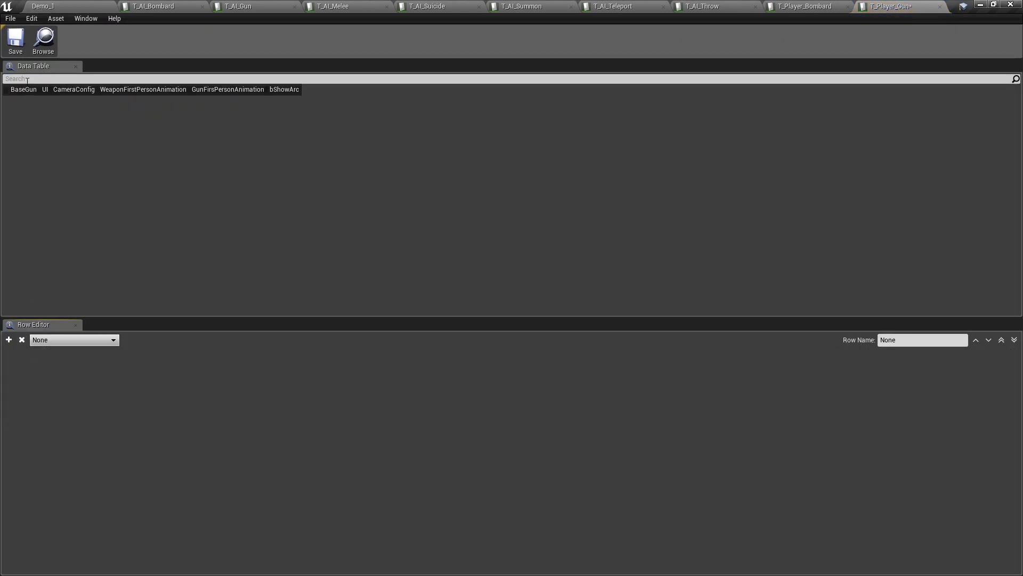
{"action": "left_click", "coordinate": [16, 40]}
Step: Open the T_Player_Melee data table, clear every row and save it
{"action": "left_click", "coordinate": [43, 7]}
{"action": "double_click", "coordinate": [102, 491]}
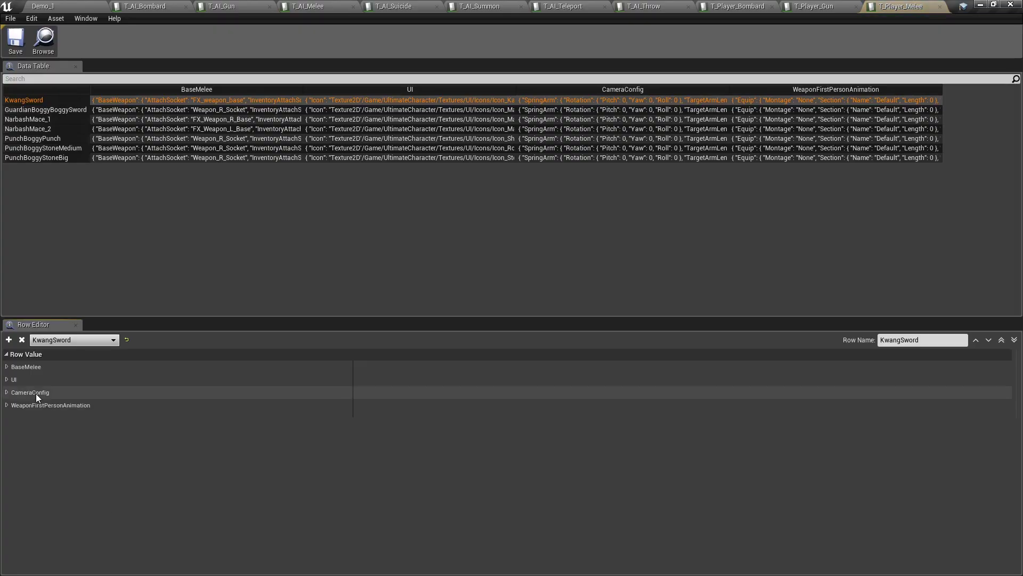
{"action": "left_click", "coordinate": [22, 341]}
{"action": "left_click", "coordinate": [21, 341]}
{"action": "left_click", "coordinate": [22, 341]}
{"action": "left_click", "coordinate": [22, 341]}
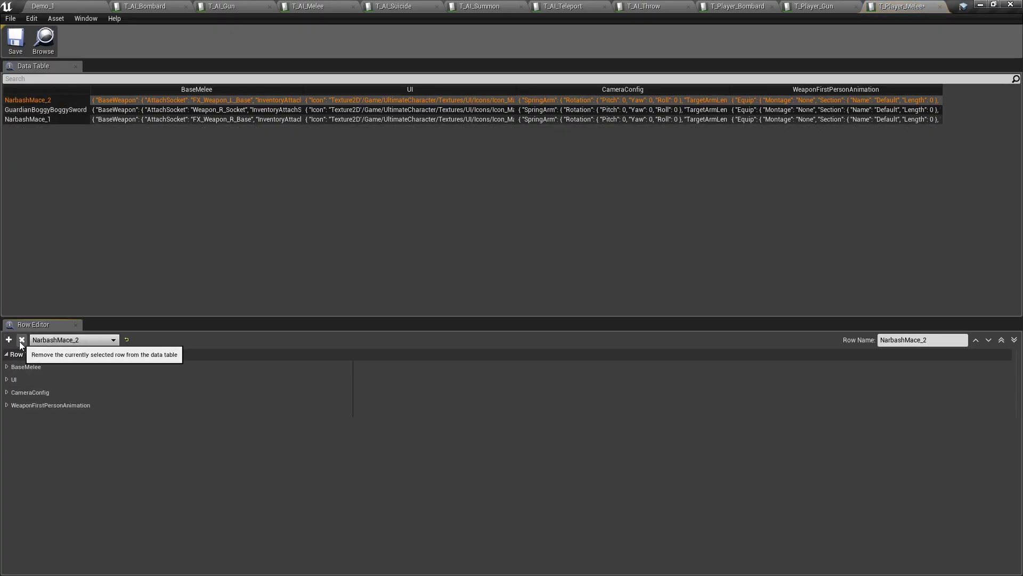
{"action": "left_click", "coordinate": [22, 341]}
{"action": "left_click", "coordinate": [22, 341]}
{"action": "left_click", "coordinate": [22, 341]}
{"action": "left_click", "coordinate": [15, 41]}
Step: Open the T_Player_Summon data table, remove its KwangSlimeBoggy row and save it
{"action": "left_click", "coordinate": [43, 8]}
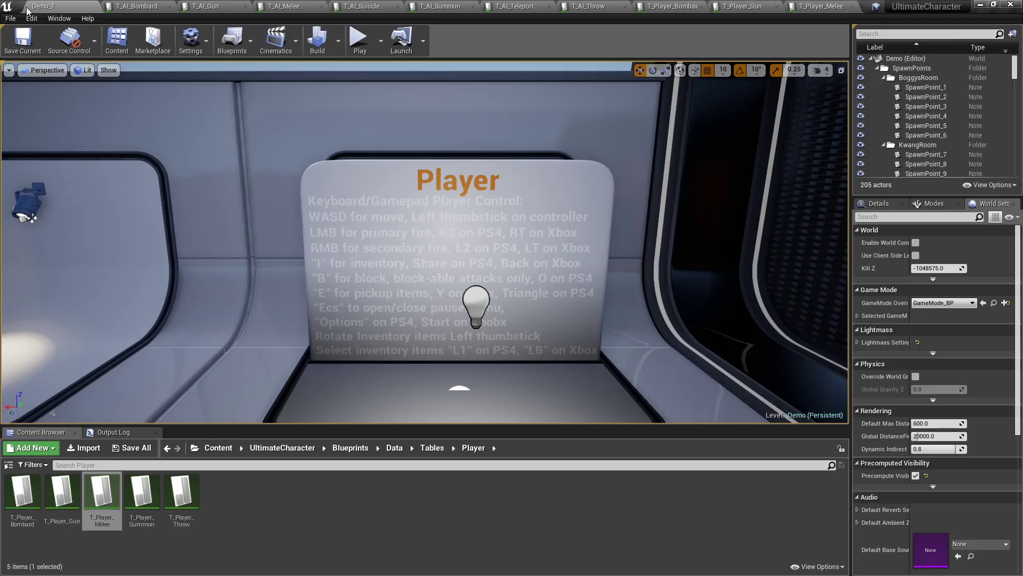
{"action": "double_click", "coordinate": [139, 504]}
{"action": "left_click", "coordinate": [22, 340]}
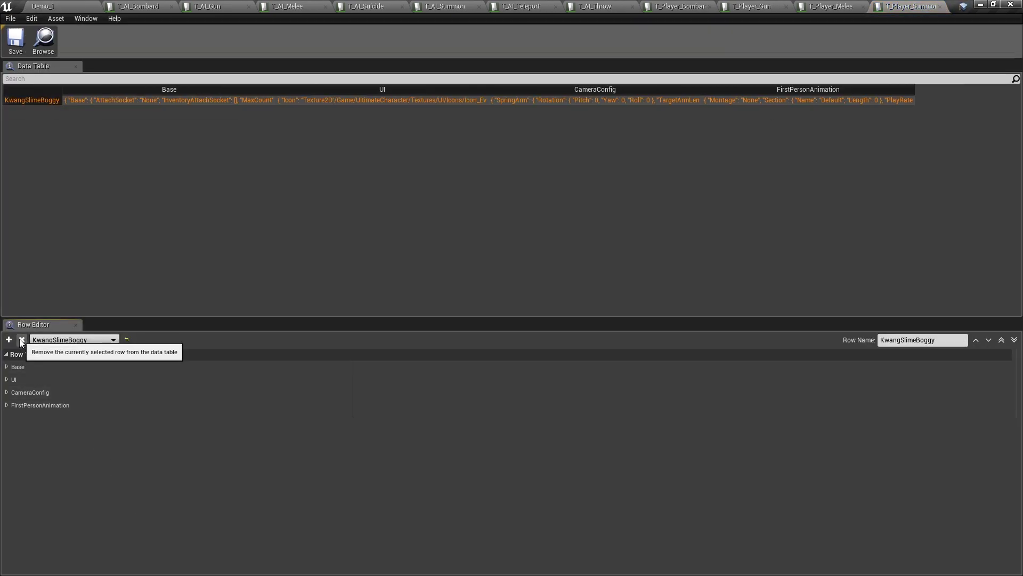
{"action": "left_click", "coordinate": [22, 339]}
{"action": "left_click", "coordinate": [15, 41]}
Step: Open the T_Player_Throw data table and remove its SlimeBoggySlime and NarbashMace rows
{"action": "left_click", "coordinate": [43, 7]}
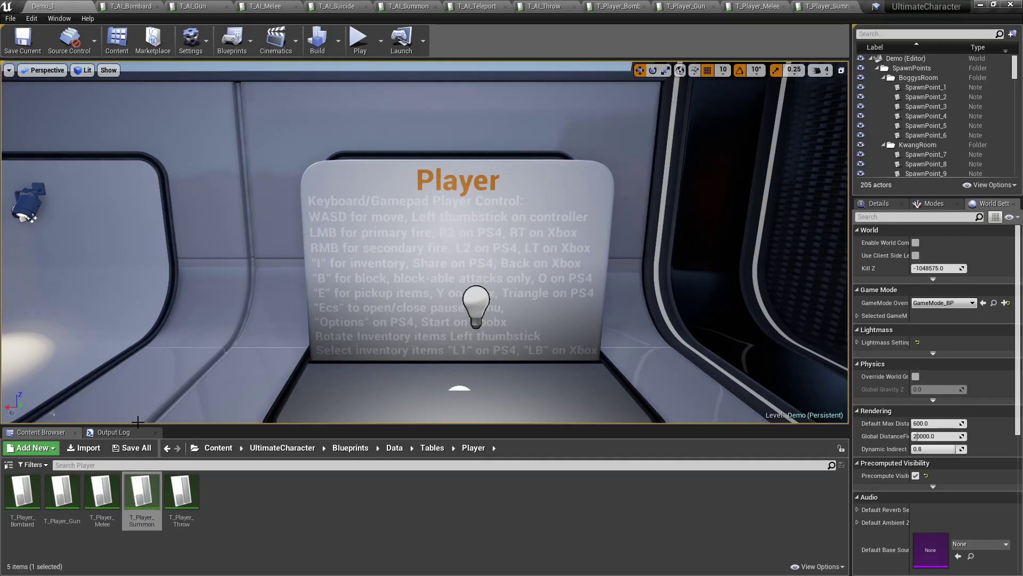
{"action": "double_click", "coordinate": [180, 498]}
{"action": "left_click", "coordinate": [22, 340]}
{"action": "left_click", "coordinate": [22, 339]}
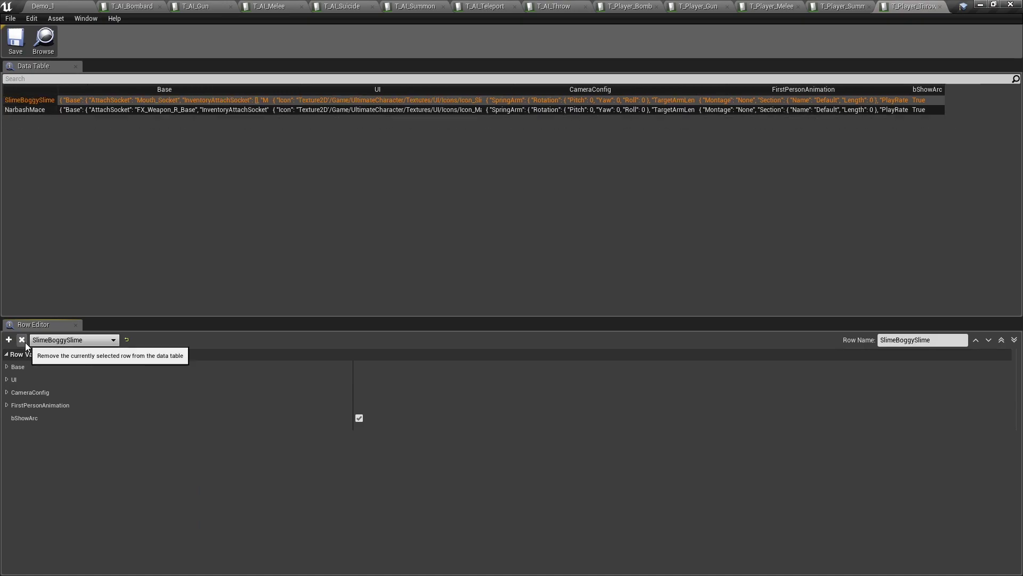
{"action": "left_click", "coordinate": [22, 339]}
{"action": "left_click", "coordinate": [22, 339]}
Step: Return to the level and the root Content folder, and close all the open data table editors
{"action": "left_click", "coordinate": [43, 8]}
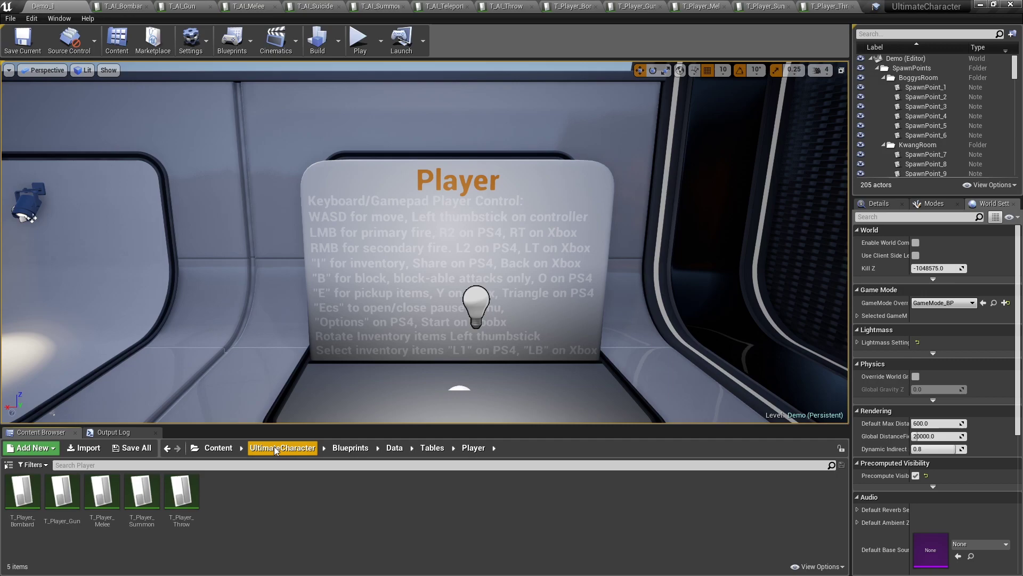
{"action": "left_click", "coordinate": [227, 448]}
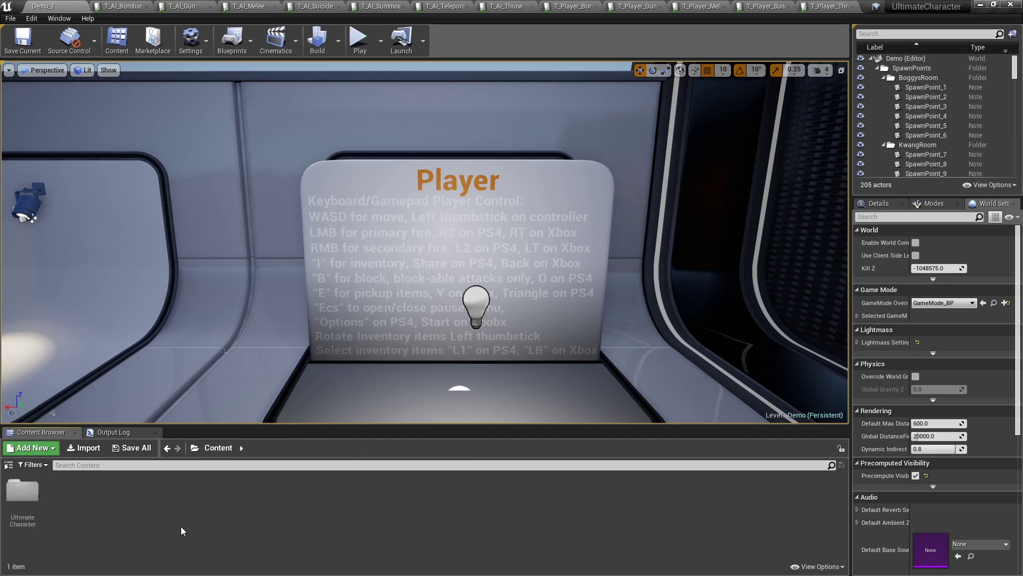
{"action": "right_click", "coordinate": [86, 9]}
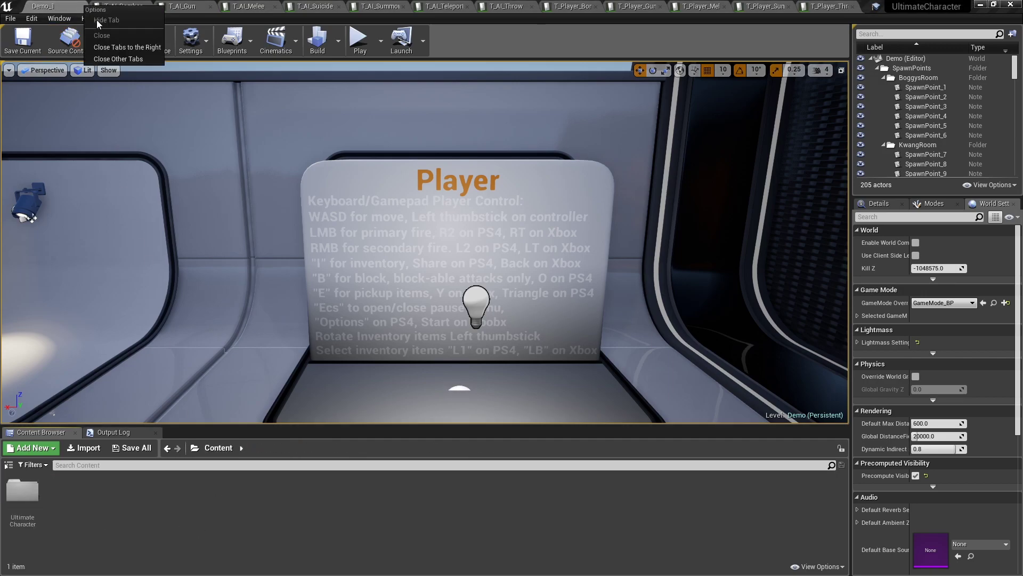
{"action": "left_click", "coordinate": [118, 59]}
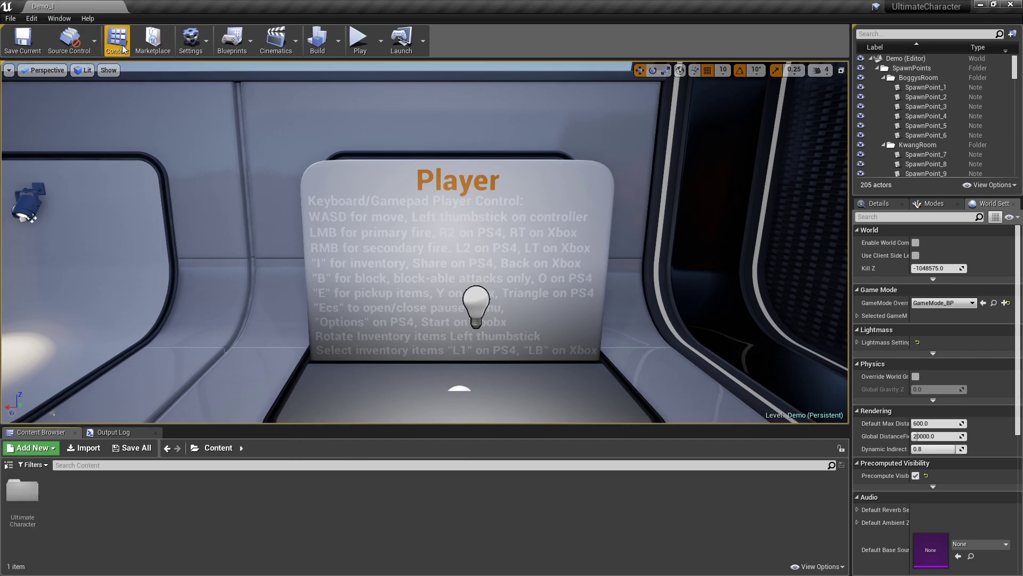
Step: Create a new Blank Blueprint project named NewUC with no starter content in G:\UC-Tutorial\Season 2
{"action": "left_click", "coordinate": [10, 19]}
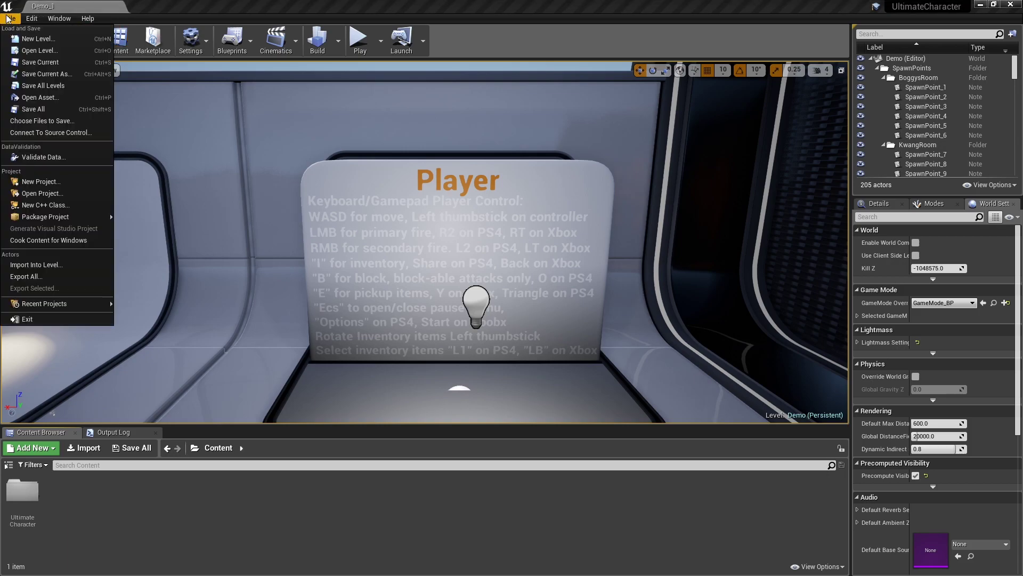
{"action": "left_click", "coordinate": [43, 182]}
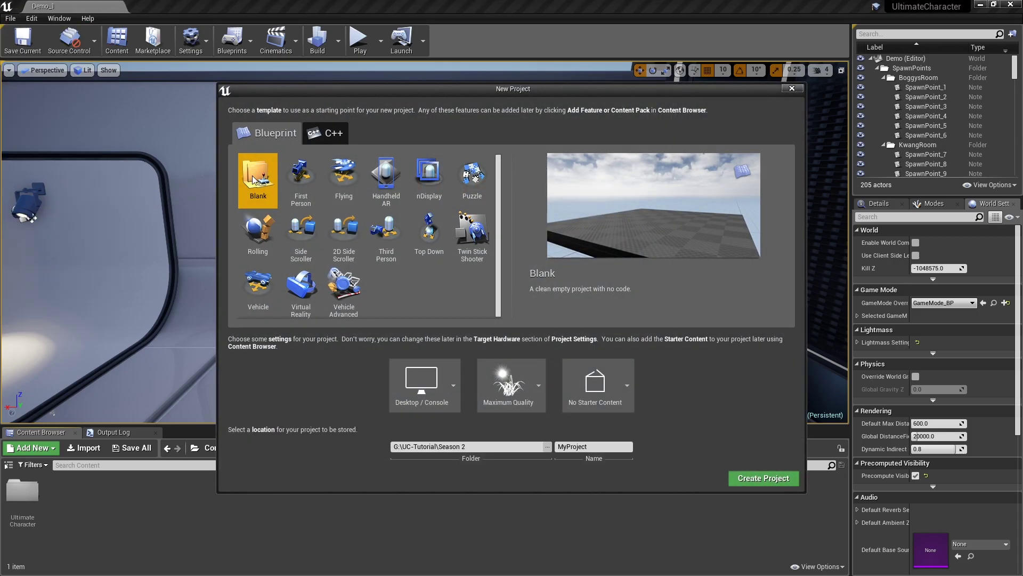
{"action": "left_click", "coordinate": [598, 446]}
{"action": "key", "text": "ctrl+a"}
{"action": "type", "text": "N"}
{"action": "left_click", "coordinate": [738, 478]}
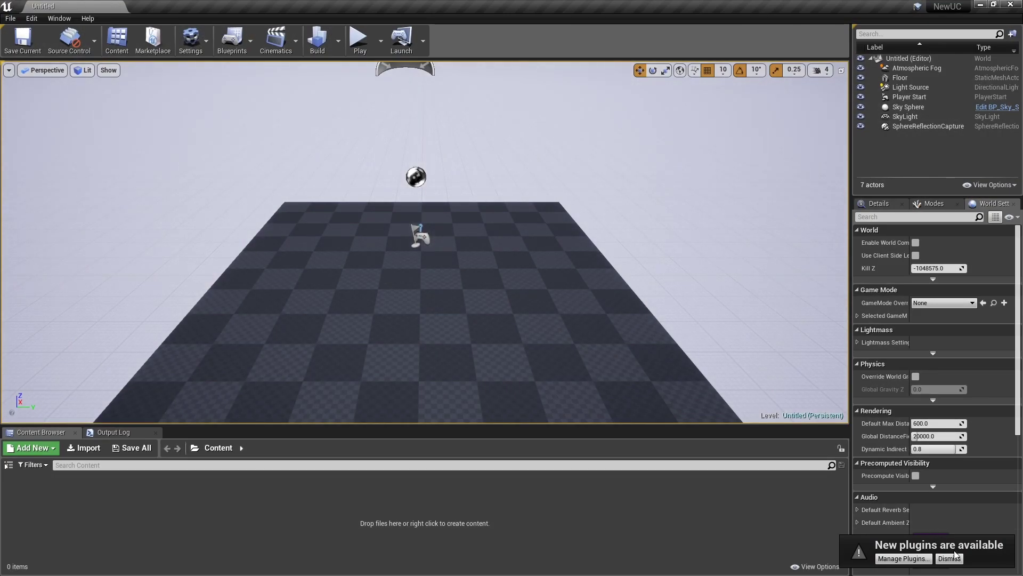
Step: Close the NewUC project and reopen the UltimateCharacter project from the UltimateCharacter-Backup folder
{"action": "left_click", "coordinate": [952, 558]}
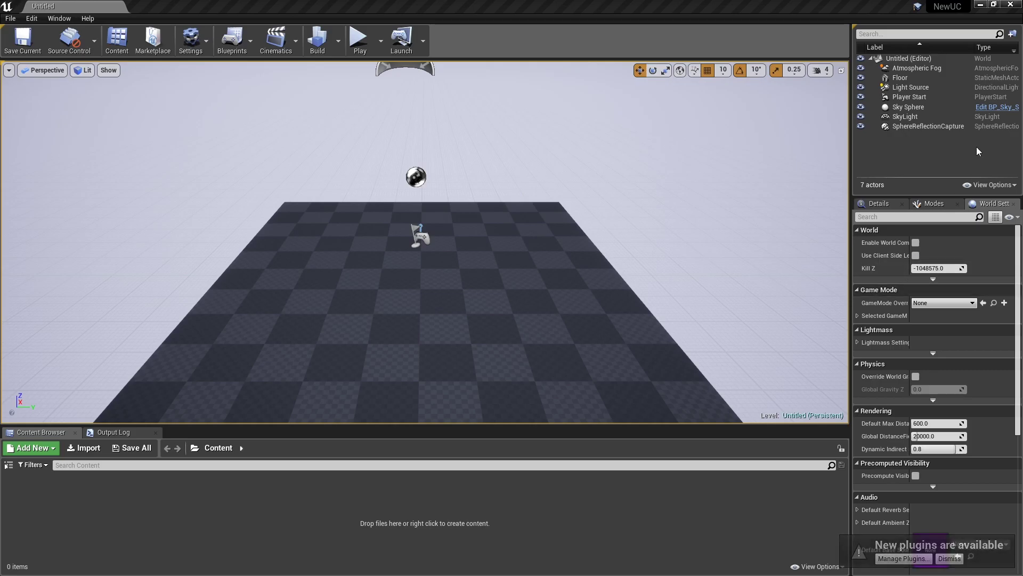
{"action": "left_click", "coordinate": [1017, 4]}
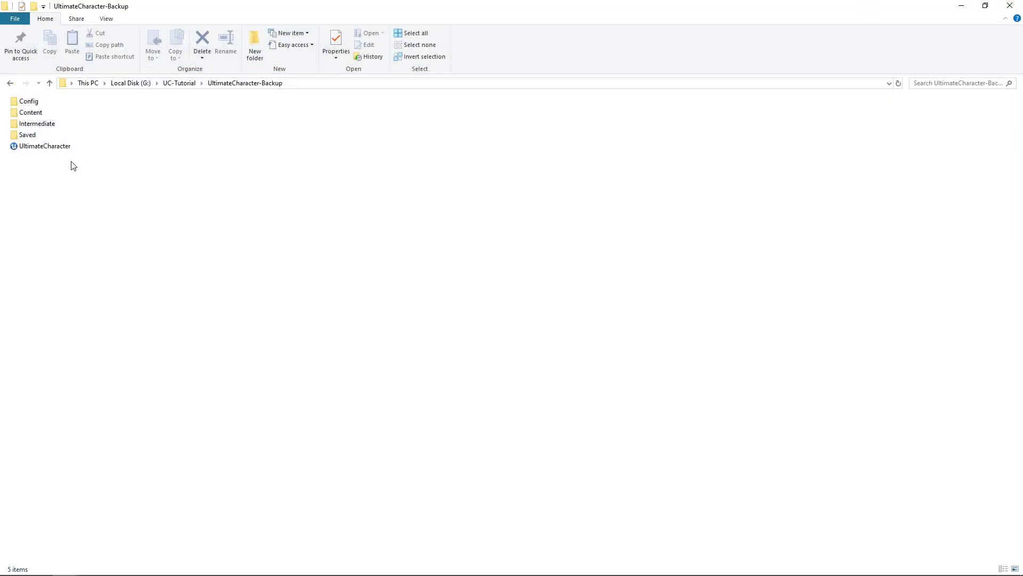
{"action": "left_click", "coordinate": [49, 149]}
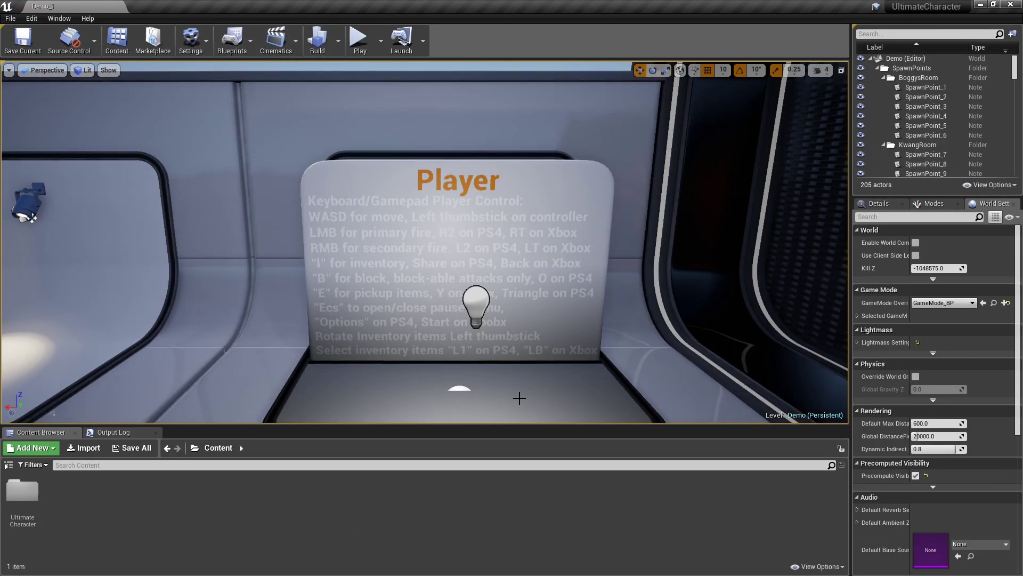
Step: Start migrating AICharacter_BP, AIController_BP, BasePlayerController_BP and PlayerCharacter_BP from the UltimateCharacter/Blueprints/Characters folder
{"action": "double_click", "coordinate": [32, 493]}
{"action": "double_click", "coordinate": [53, 497]}
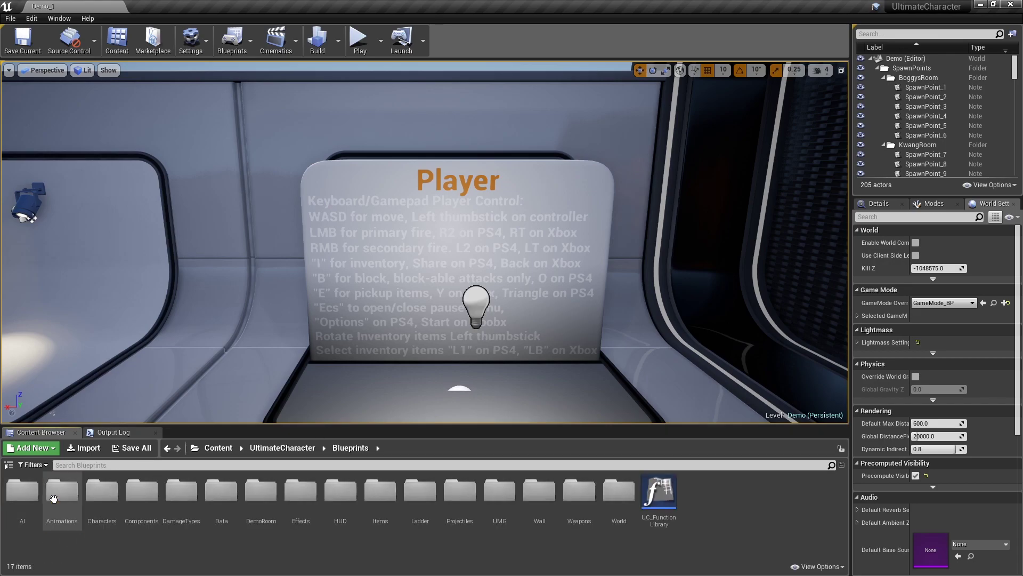
{"action": "double_click", "coordinate": [100, 496]}
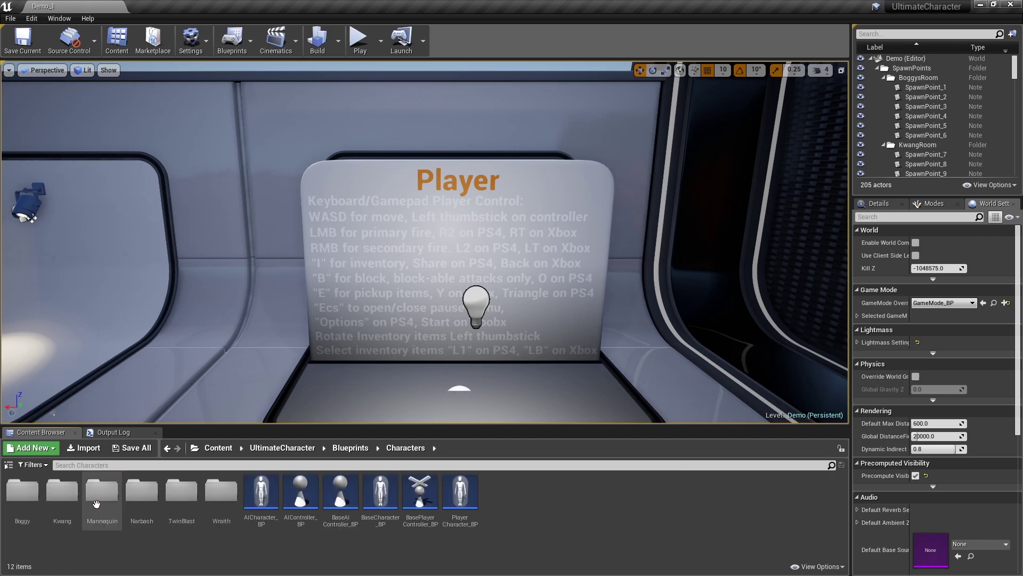
{"action": "left_click", "coordinate": [255, 520]}
{"action": "left_click", "coordinate": [299, 520], "text": "ctrl"}
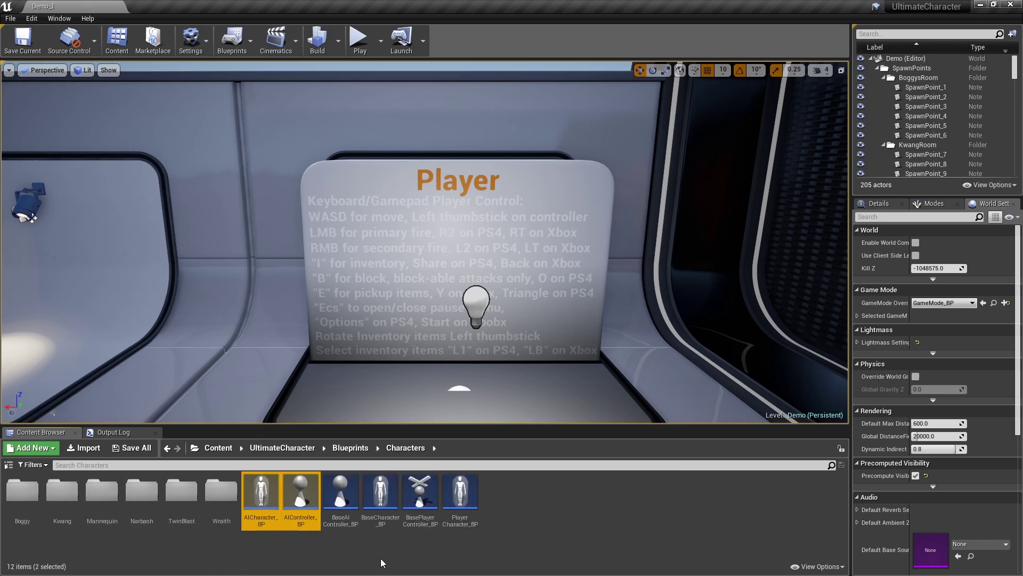
{"action": "left_click", "coordinate": [460, 496], "text": "ctrl"}
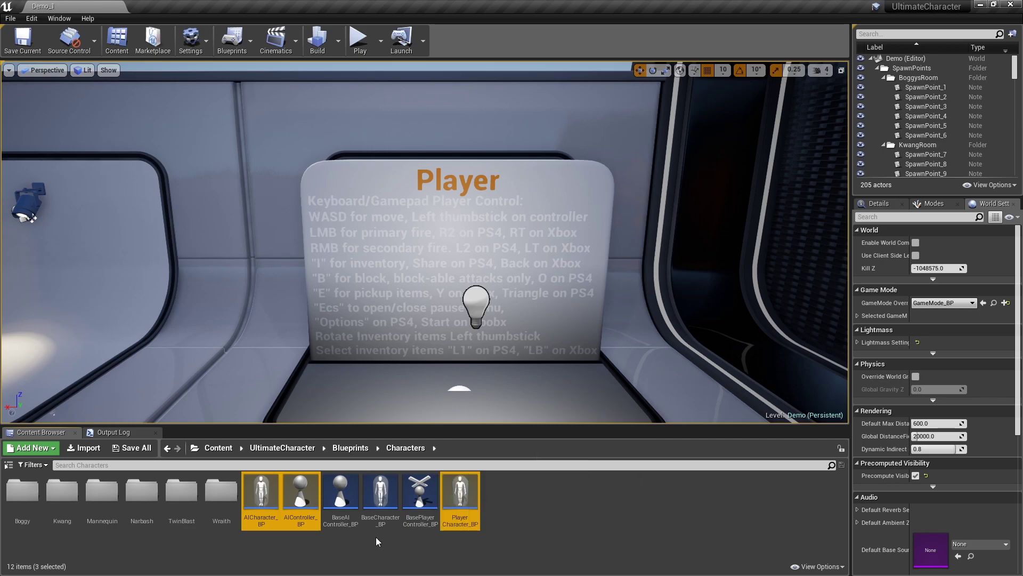
{"action": "left_click", "coordinate": [408, 526], "text": "ctrl"}
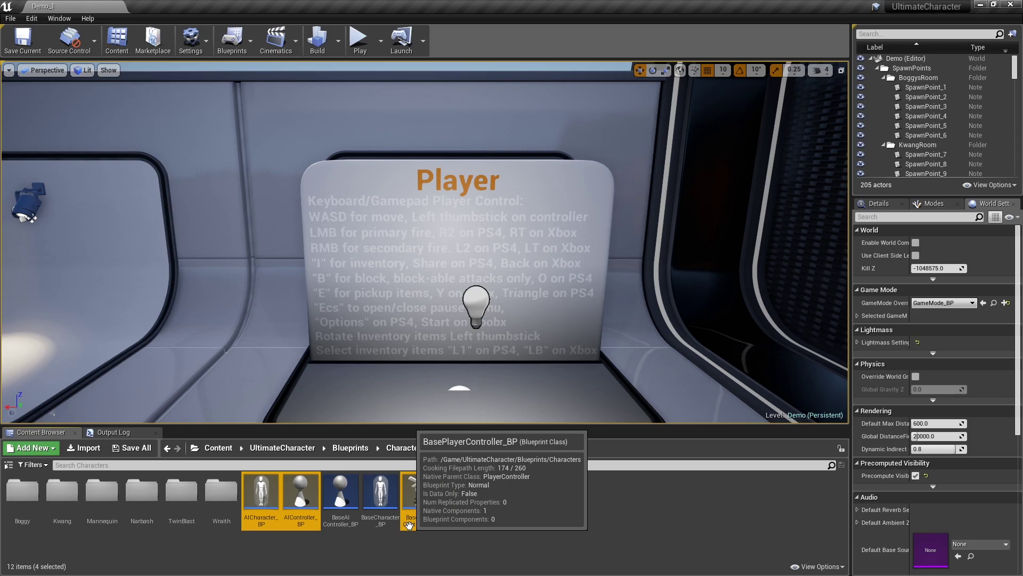
{"action": "right_click", "coordinate": [409, 525]}
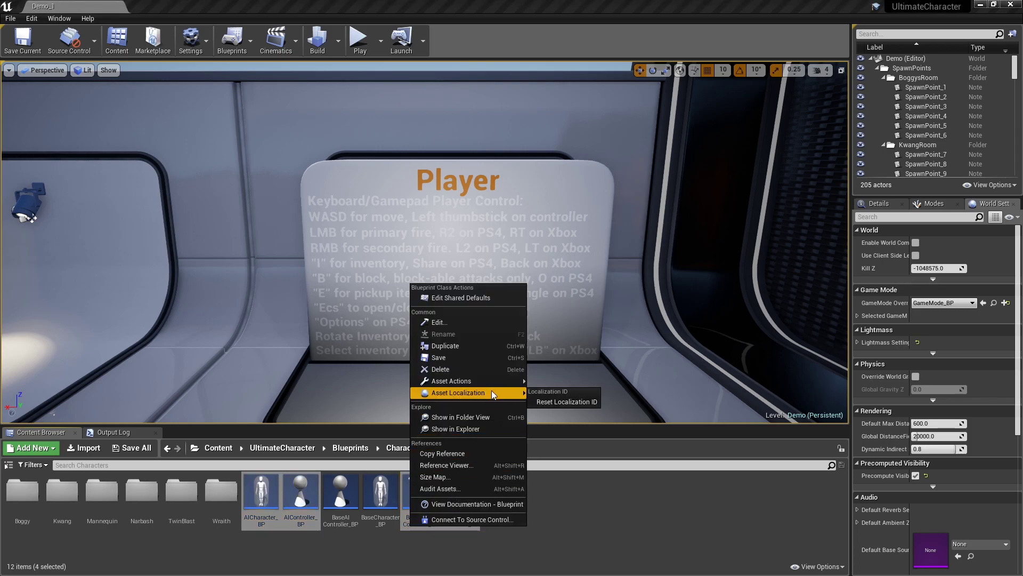
{"action": "mouse_move", "coordinate": [495, 384]}
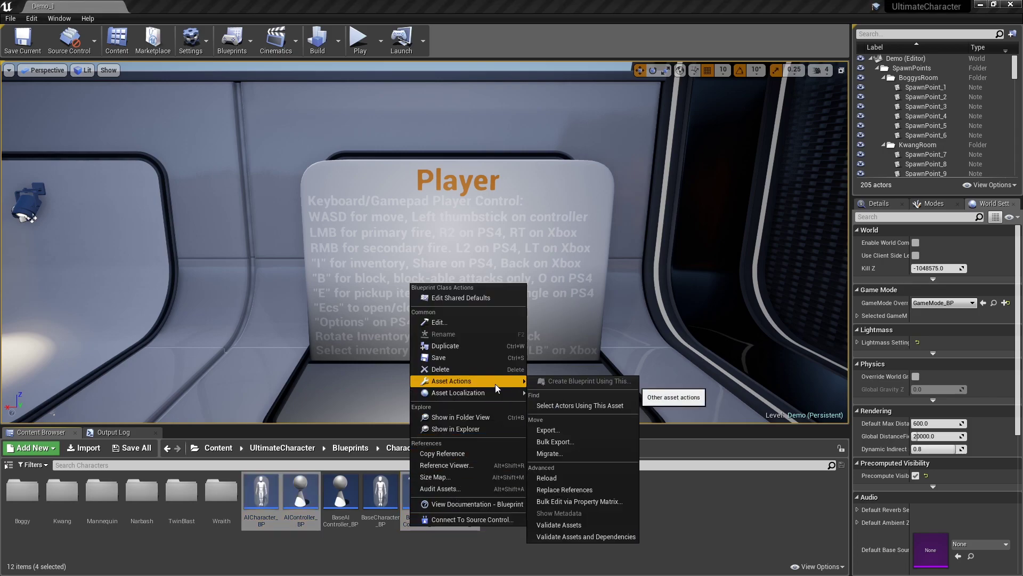
{"action": "left_click", "coordinate": [561, 451]}
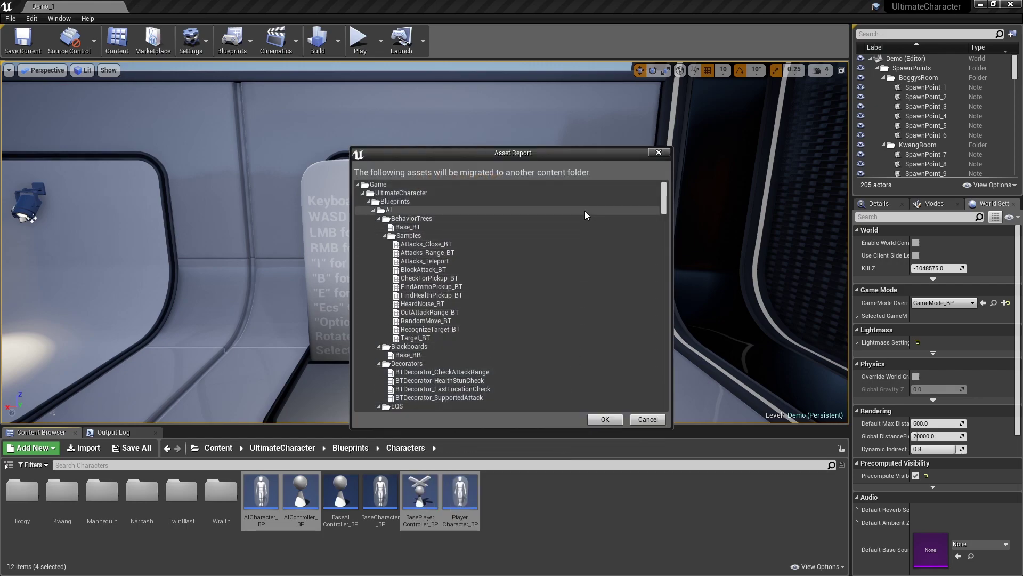
Step: Review the full list of assets in the migration's asset report, from the AI blueprints down to the textures
{"action": "scroll", "coordinate": [584, 210], "scroll_direction": "down", "scroll_amount": 5}
{"action": "scroll", "coordinate": [584, 210], "scroll_direction": "down", "scroll_amount": 10}
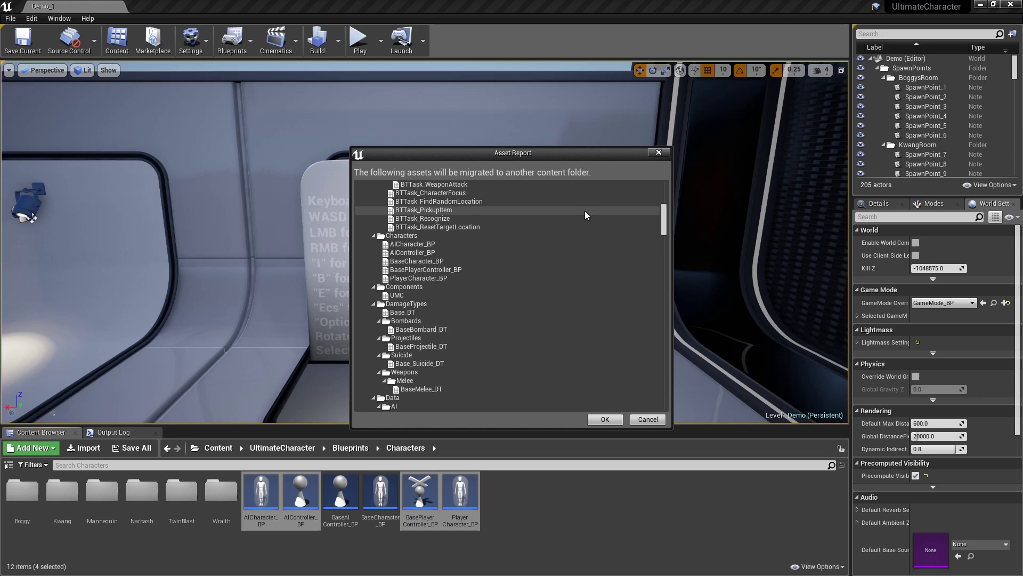
{"action": "scroll", "coordinate": [584, 210], "scroll_direction": "down", "scroll_amount": 15}
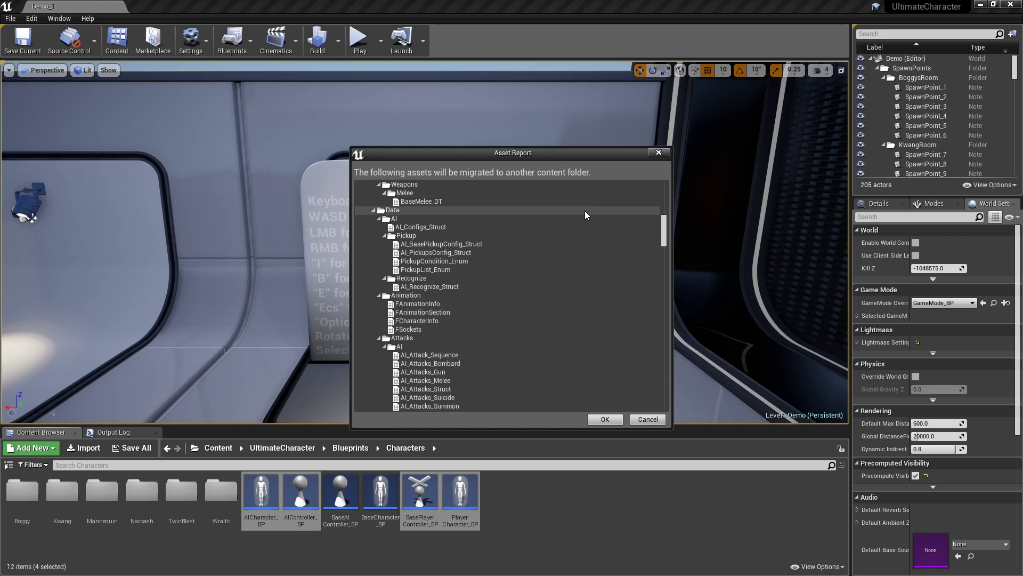
{"action": "scroll", "coordinate": [584, 210], "scroll_direction": "down", "scroll_amount": 15}
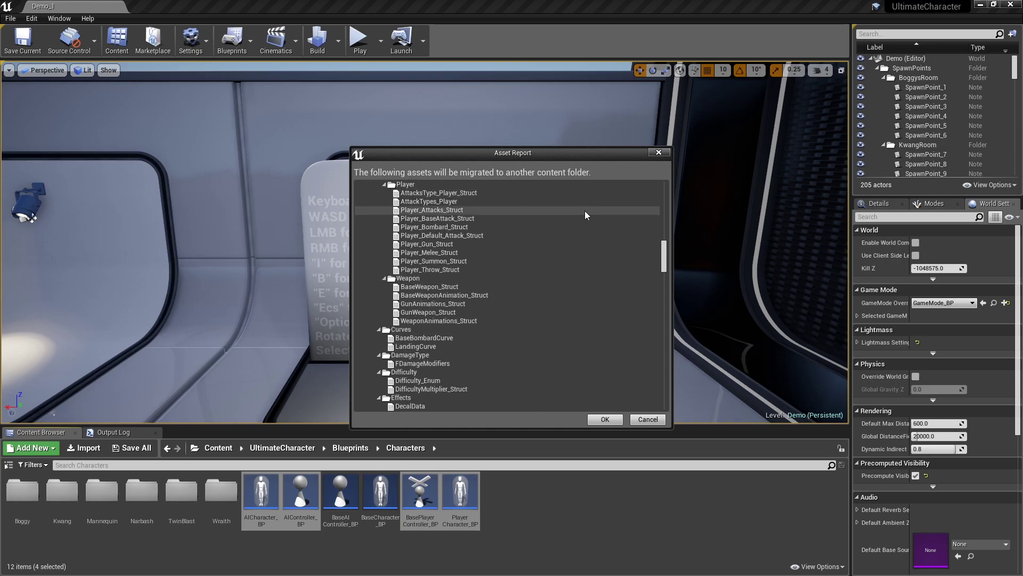
{"action": "scroll", "coordinate": [584, 210], "scroll_direction": "down", "scroll_amount": 15}
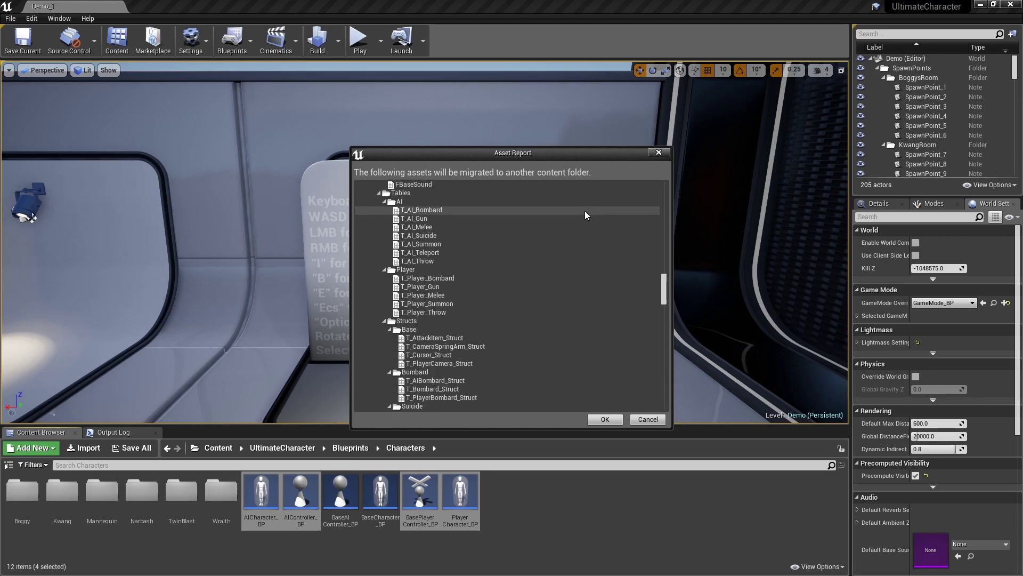
{"action": "scroll", "coordinate": [584, 210], "scroll_direction": "down", "scroll_amount": 15}
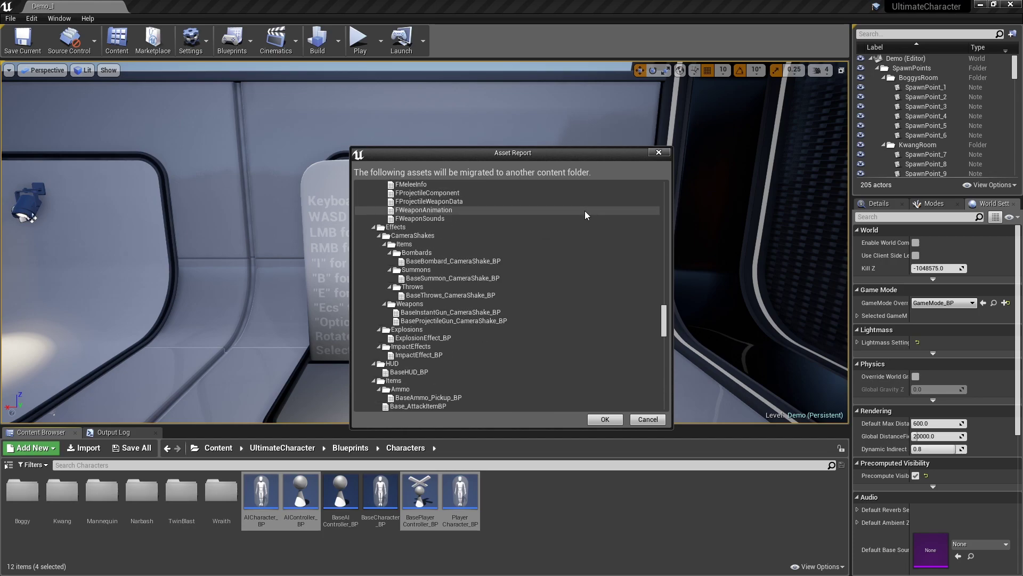
{"action": "scroll", "coordinate": [585, 210], "scroll_direction": "down", "scroll_amount": 15}
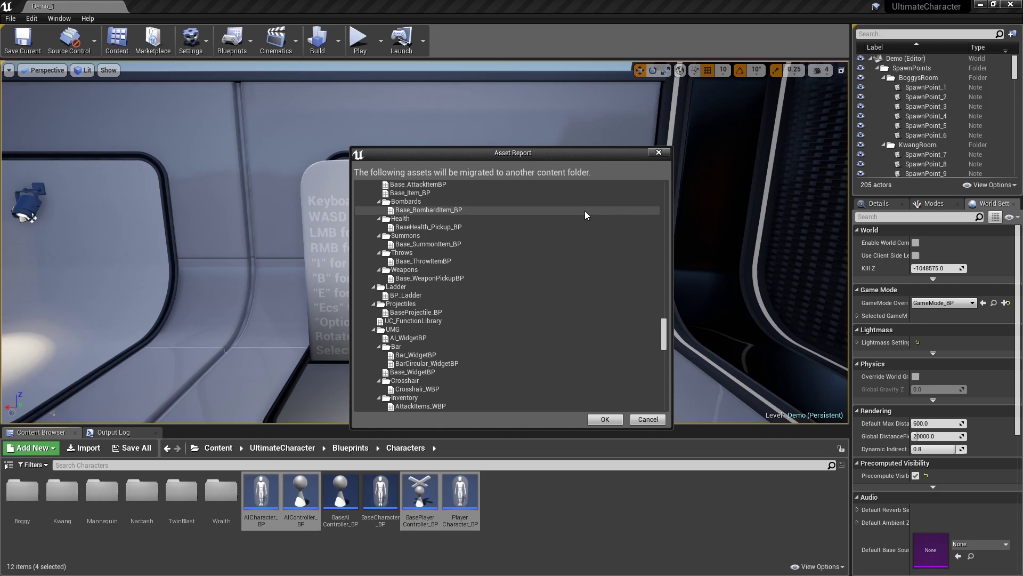
{"action": "scroll", "coordinate": [584, 210], "scroll_direction": "down", "scroll_amount": 15}
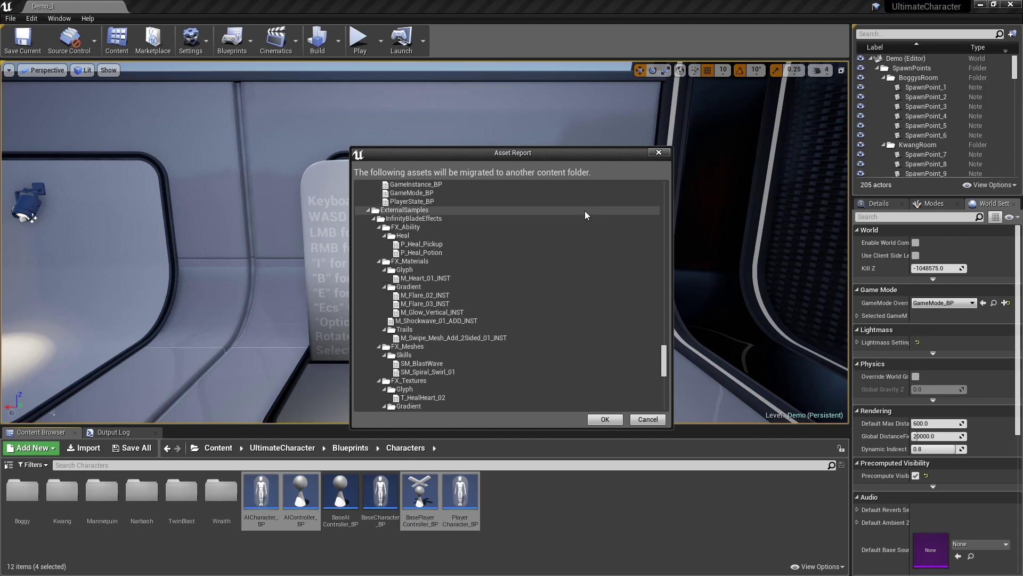
{"action": "scroll", "coordinate": [584, 210], "scroll_direction": "down", "scroll_amount": 15}
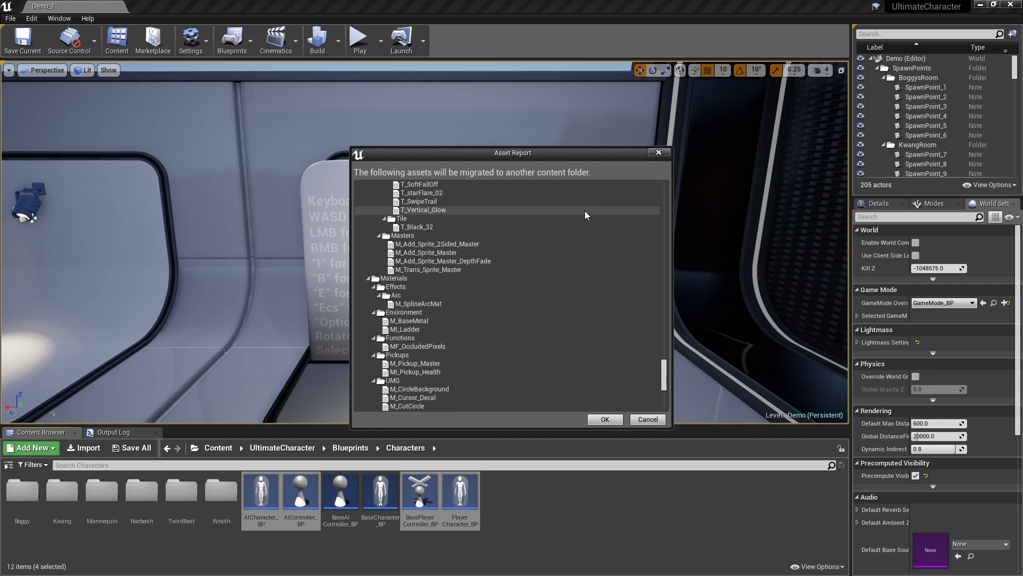
{"action": "scroll", "coordinate": [585, 210], "scroll_direction": "down", "scroll_amount": 15}
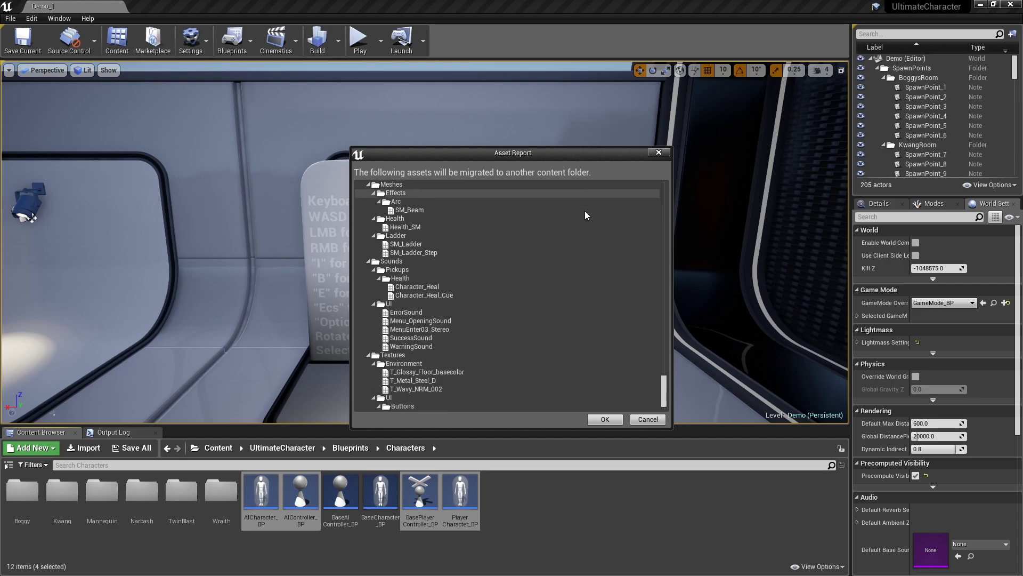
Step: Accept the asset report and migrate the assets into G:\UC-Tutorial\Season 2\NewUC\Content
{"action": "left_click", "coordinate": [604, 420]}
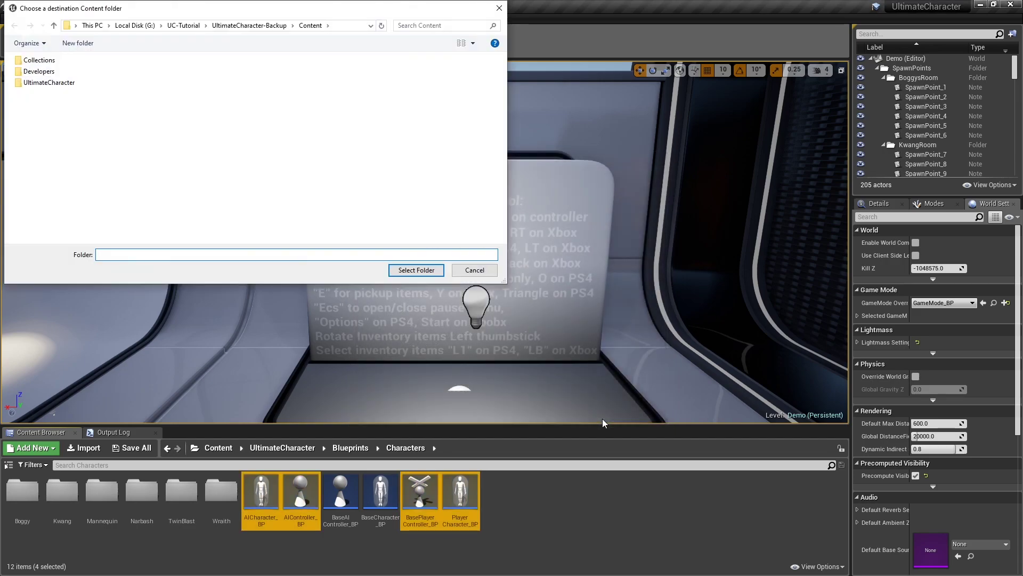
{"action": "left_click", "coordinate": [184, 26]}
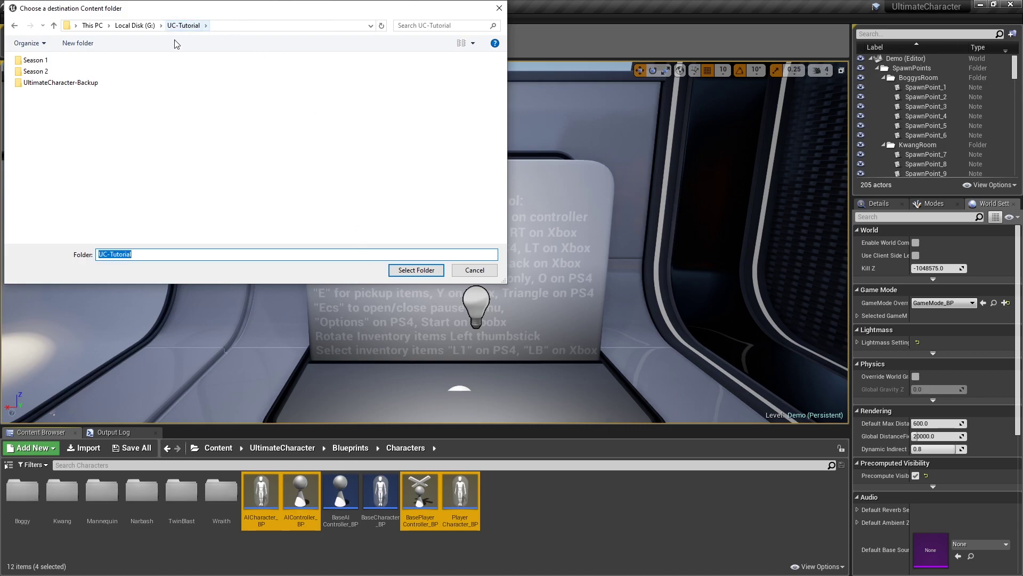
{"action": "double_click", "coordinate": [36, 71]}
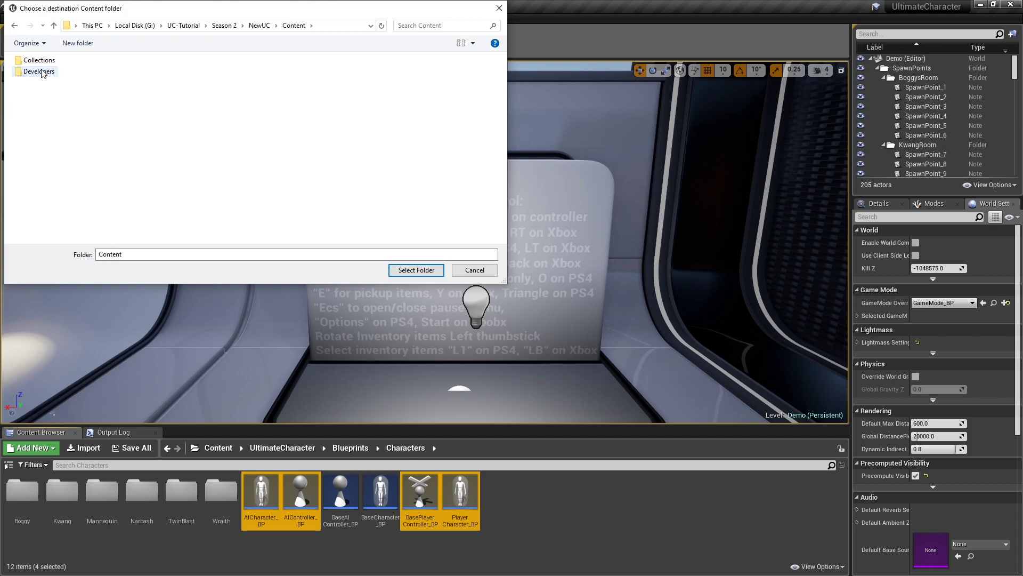
{"action": "left_click", "coordinate": [414, 268]}
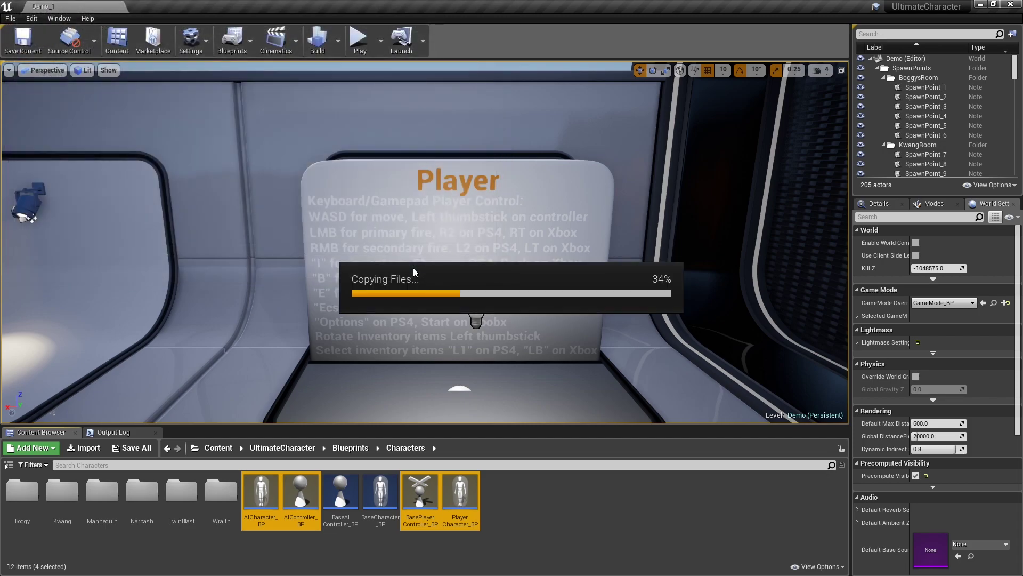
{"action": "left_click", "coordinate": [517, 520]}
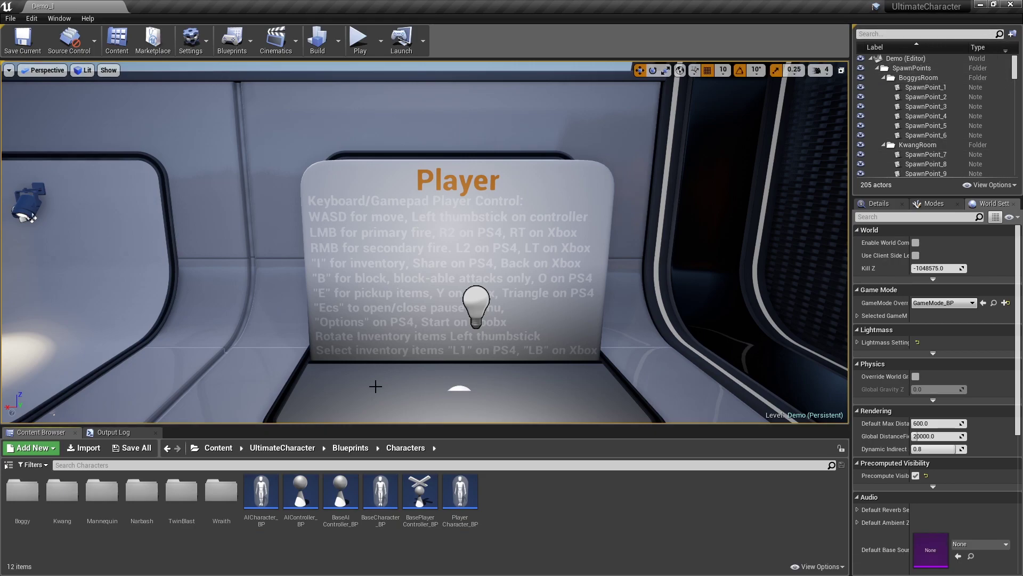
Step: Migrate Punch_BP from UltimateCharacter/Blueprints/Weapons/Melee into the NewUC Content folder without overwriting any existing assets
{"action": "left_click", "coordinate": [350, 448]}
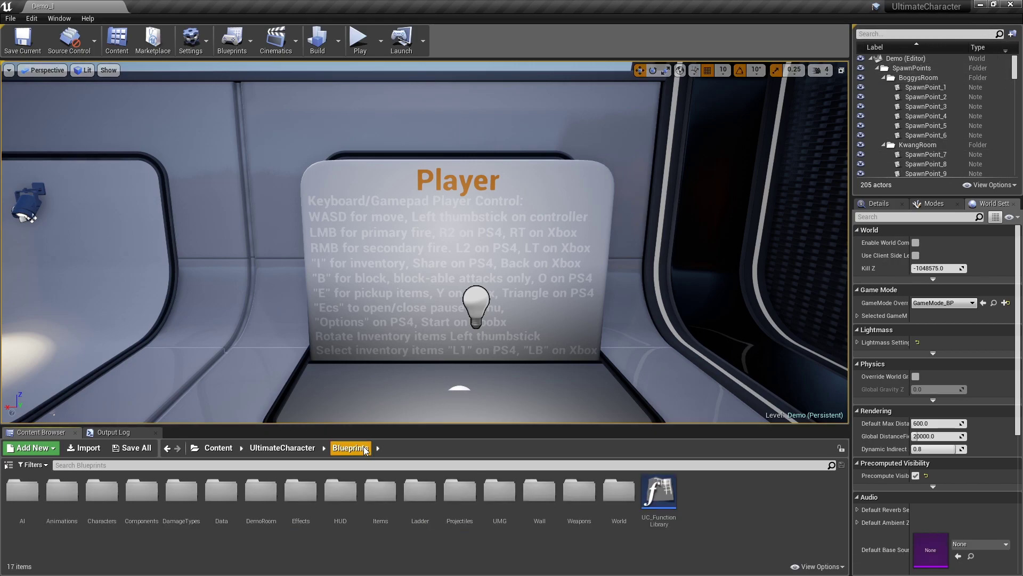
{"action": "double_click", "coordinate": [578, 489]}
{"action": "double_click", "coordinate": [102, 490]}
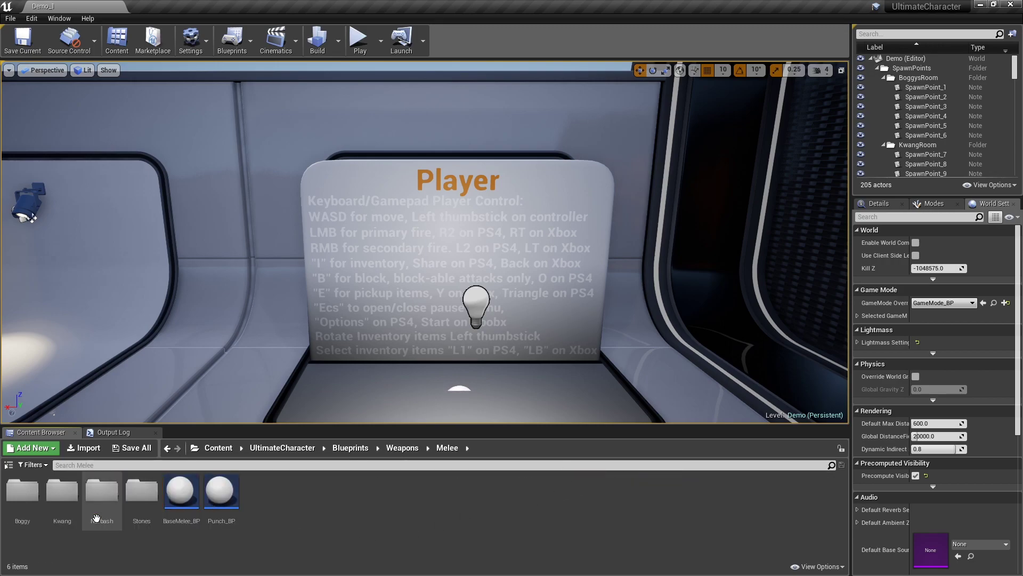
{"action": "right_click", "coordinate": [221, 501]}
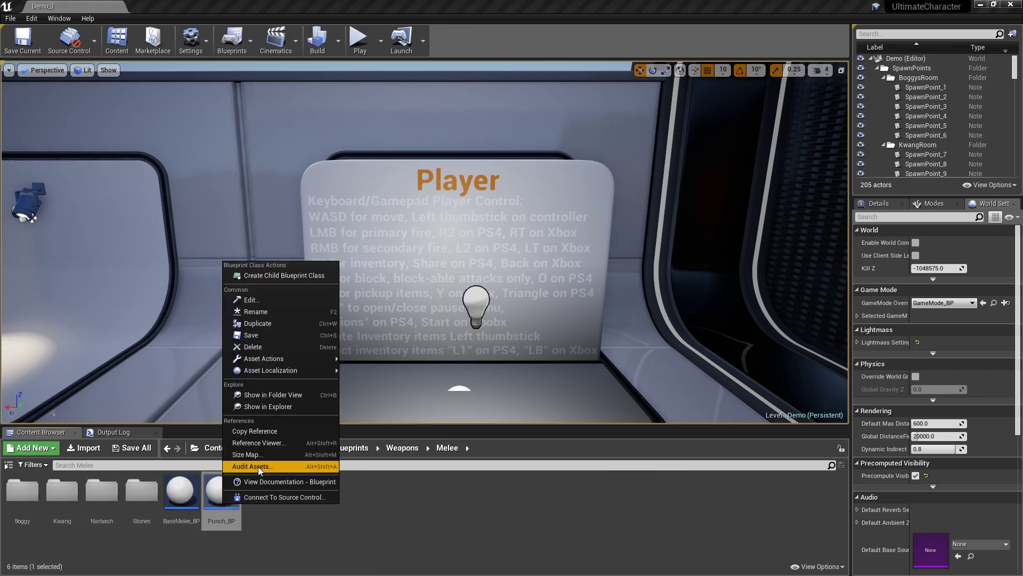
{"action": "mouse_move", "coordinate": [303, 356]}
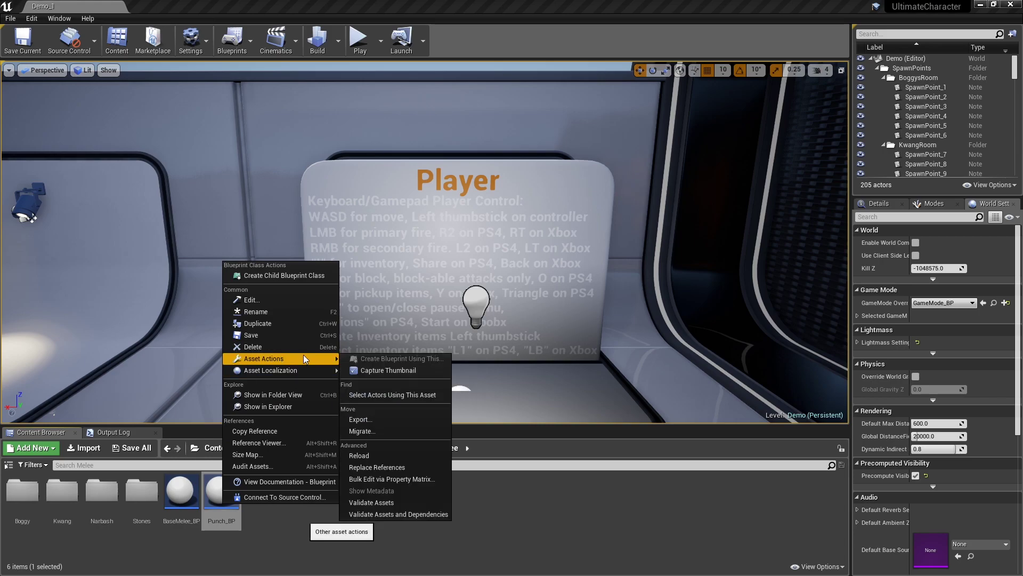
{"action": "left_click", "coordinate": [380, 430]}
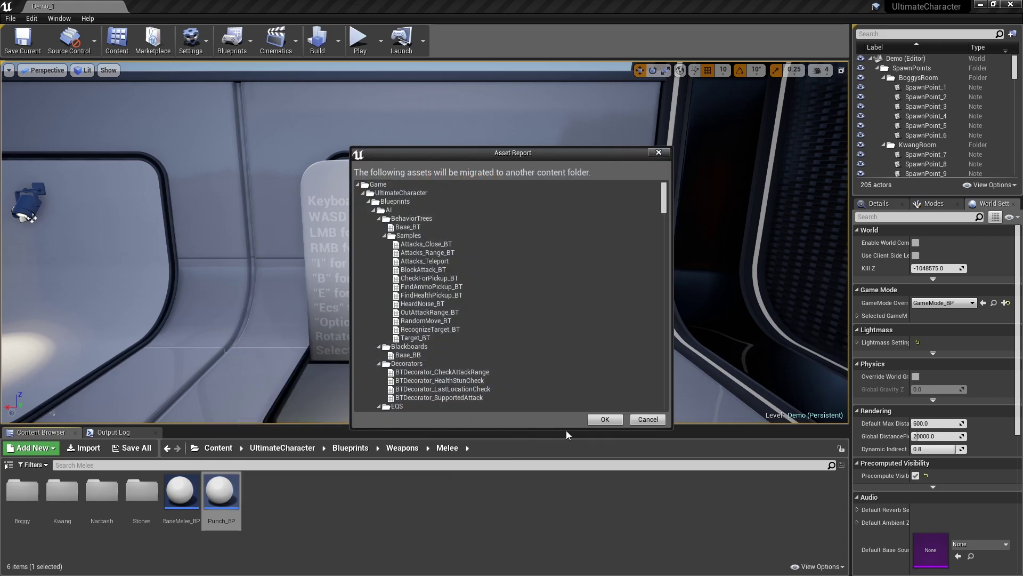
{"action": "left_click", "coordinate": [602, 420]}
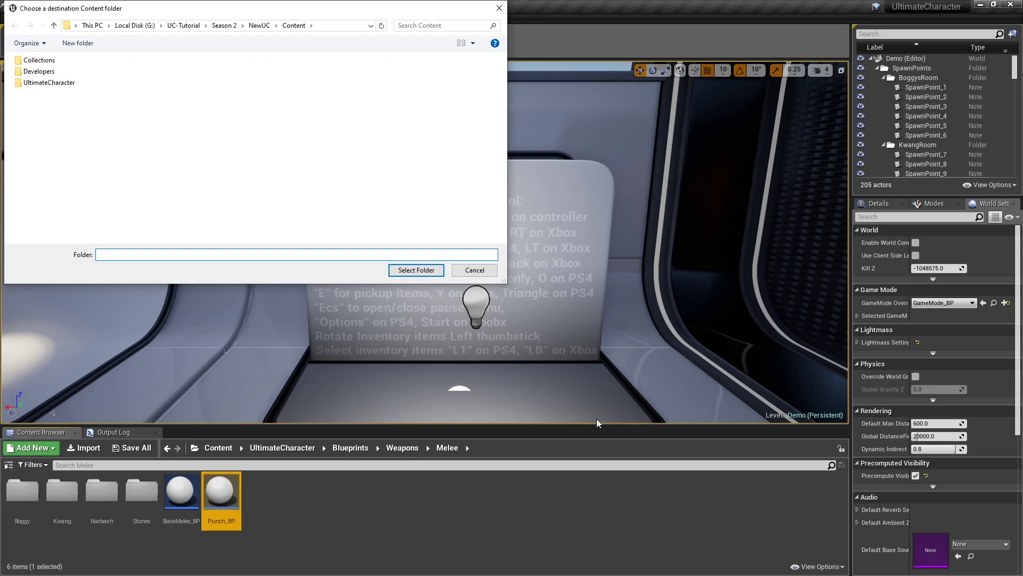
{"action": "left_click", "coordinate": [425, 271]}
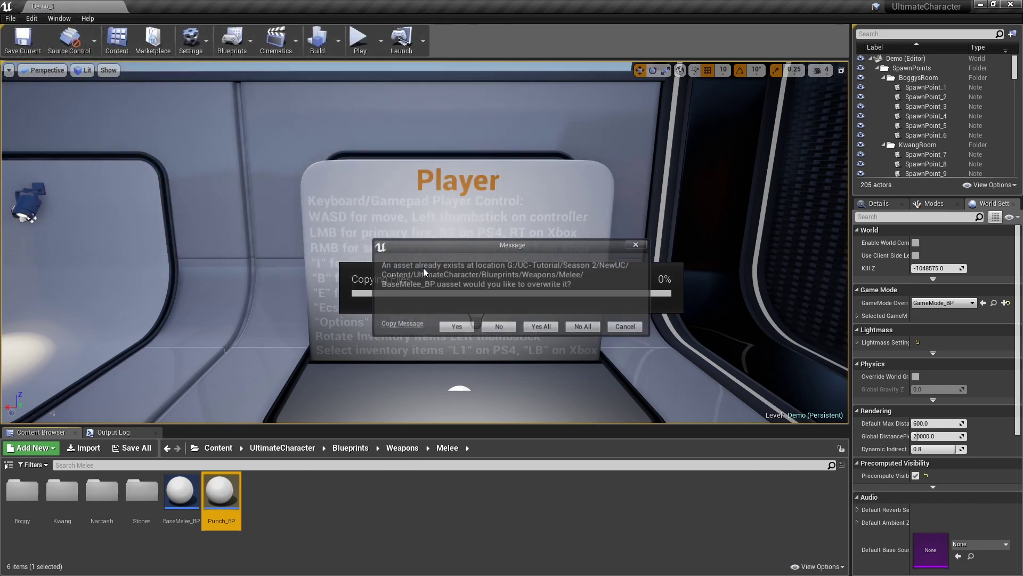
{"action": "left_click", "coordinate": [584, 327]}
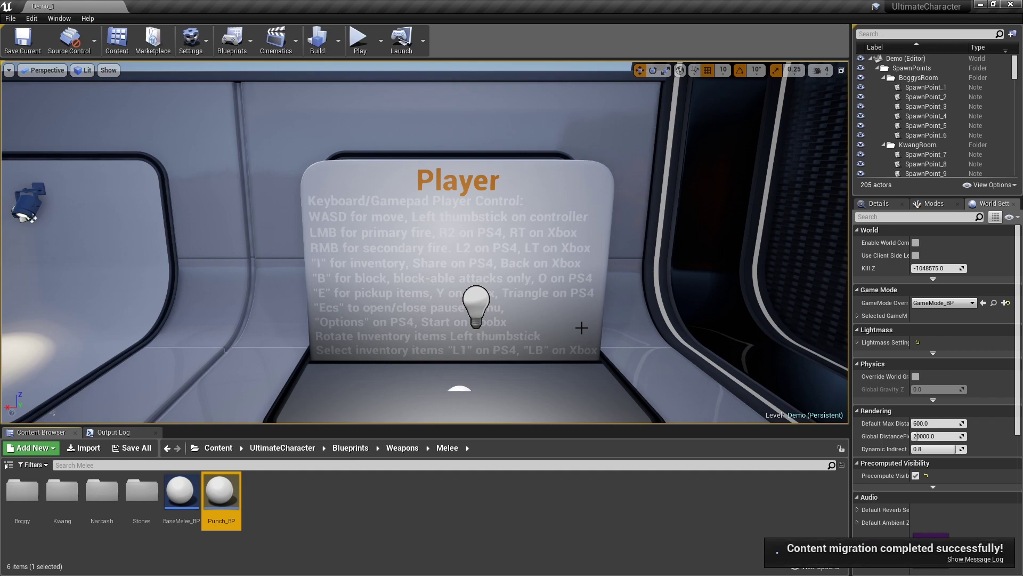
Step: Switch to File Explorer and copy the DefaultInput file from the UltimateCharacter-Backup project's Config folder
{"action": "left_click", "coordinate": [980, 4]}
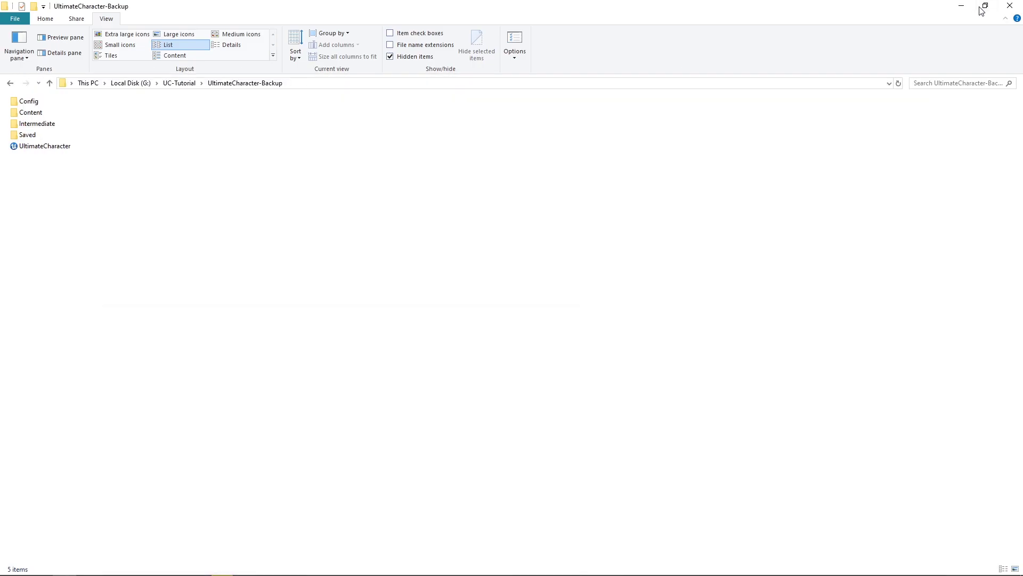
{"action": "double_click", "coordinate": [56, 103]}
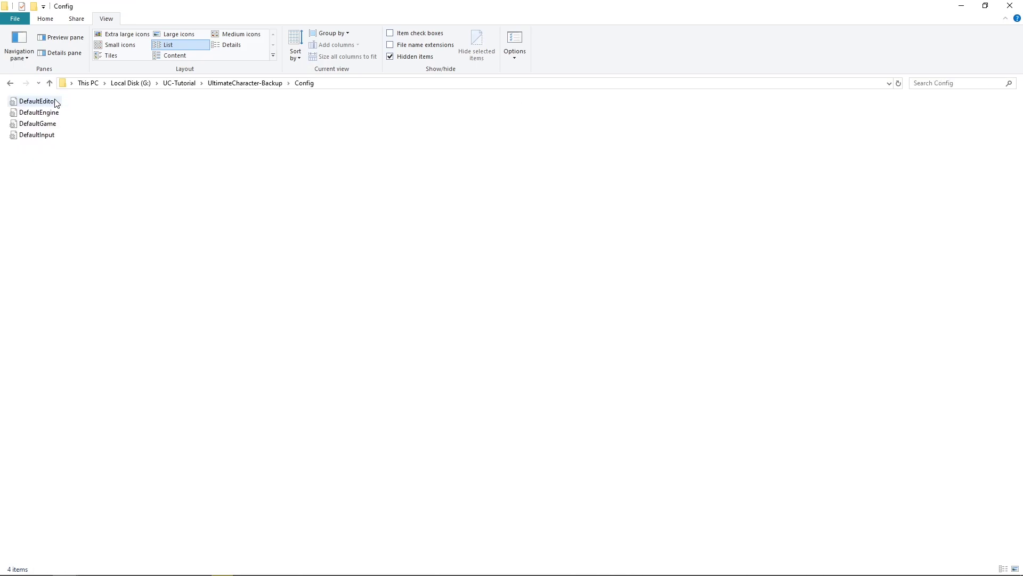
{"action": "right_click", "coordinate": [41, 135]}
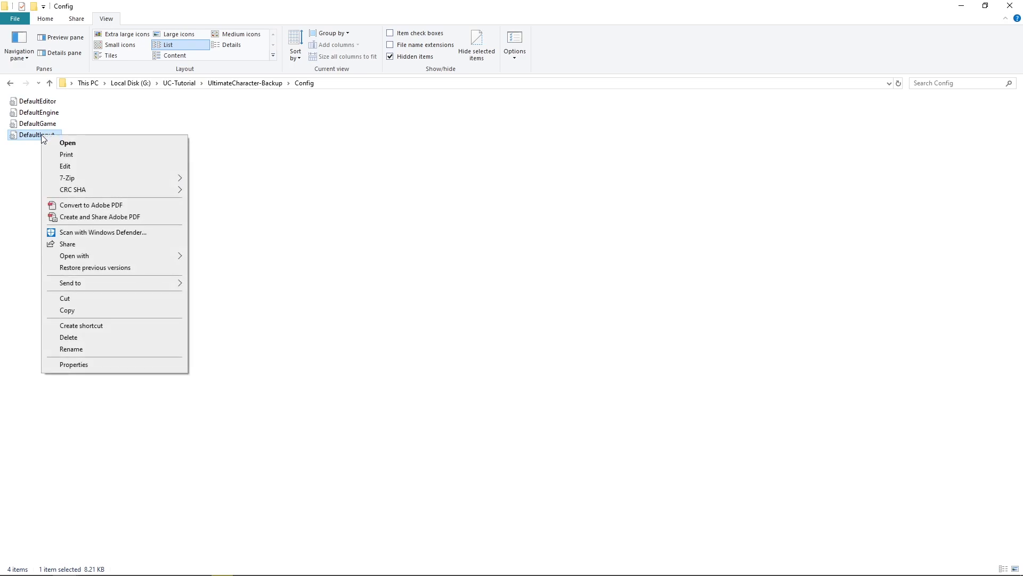
{"action": "left_click", "coordinate": [76, 310]}
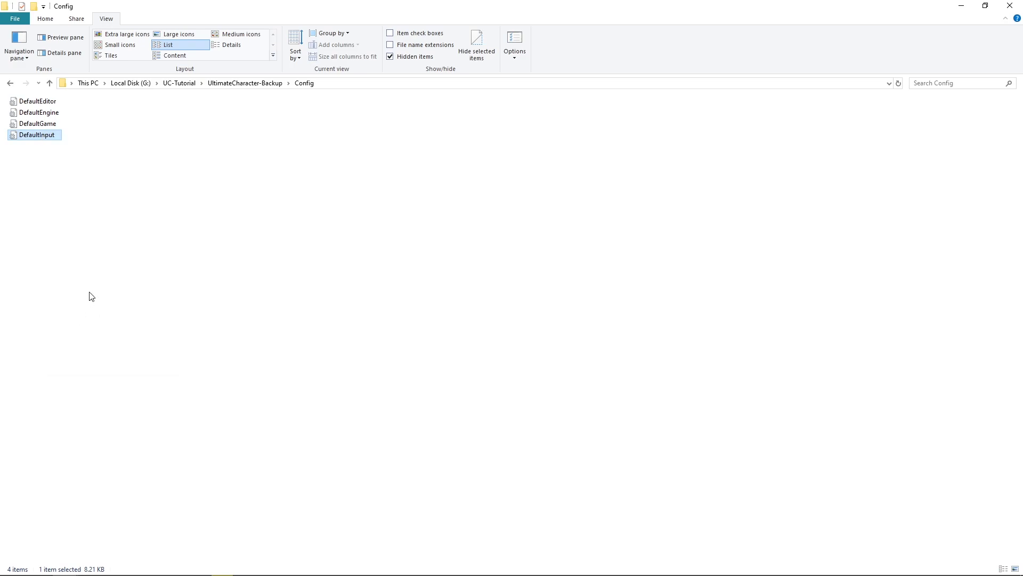
Step: Paste the DefaultInput file into the Config folder of the NewUC project under UC-Tutorial\Season 2
{"action": "left_click", "coordinate": [180, 84]}
{"action": "double_click", "coordinate": [56, 113]}
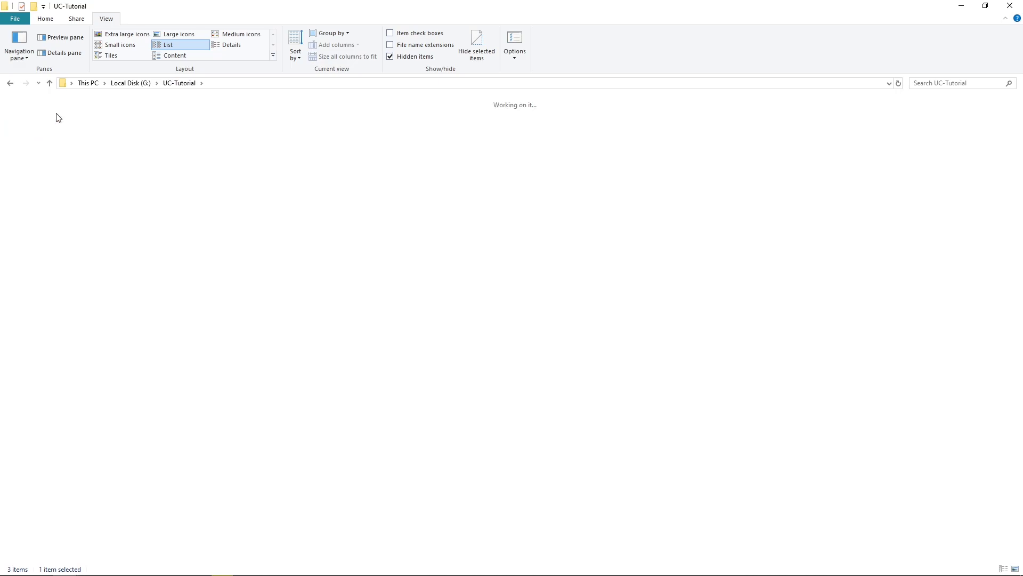
{"action": "double_click", "coordinate": [27, 105]}
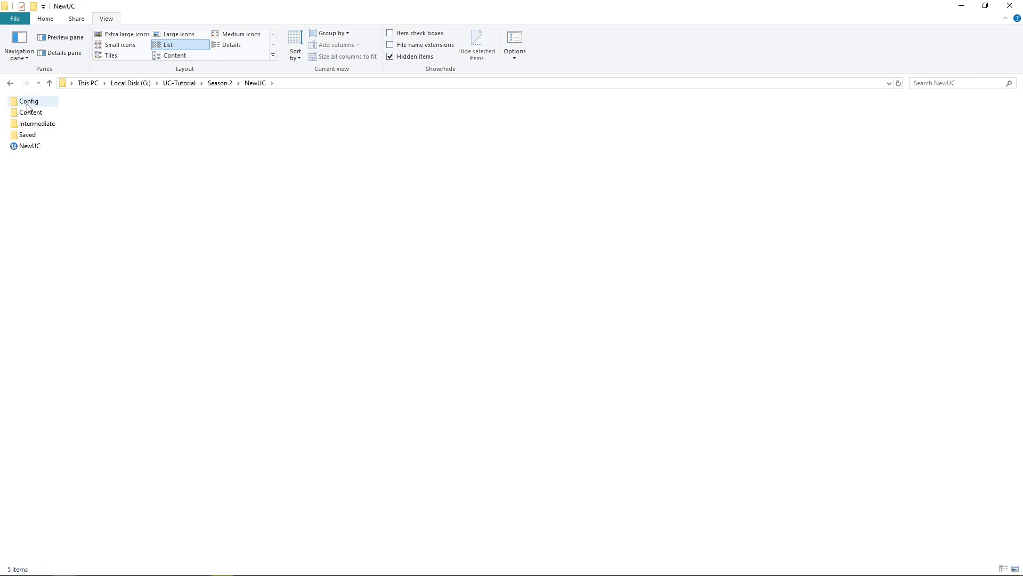
{"action": "double_click", "coordinate": [28, 105]}
{"action": "right_click", "coordinate": [47, 162]}
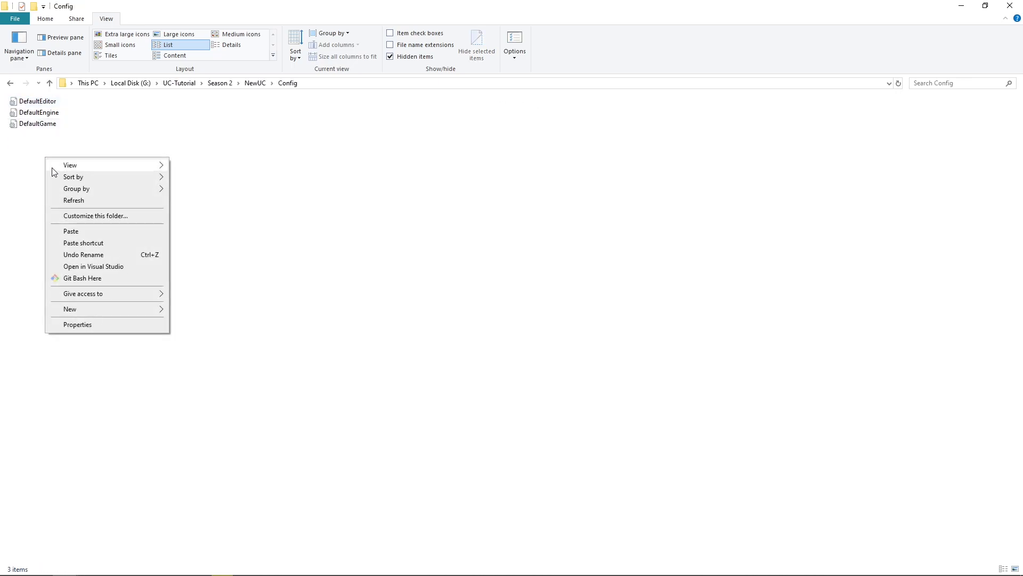
{"action": "left_click", "coordinate": [84, 235]}
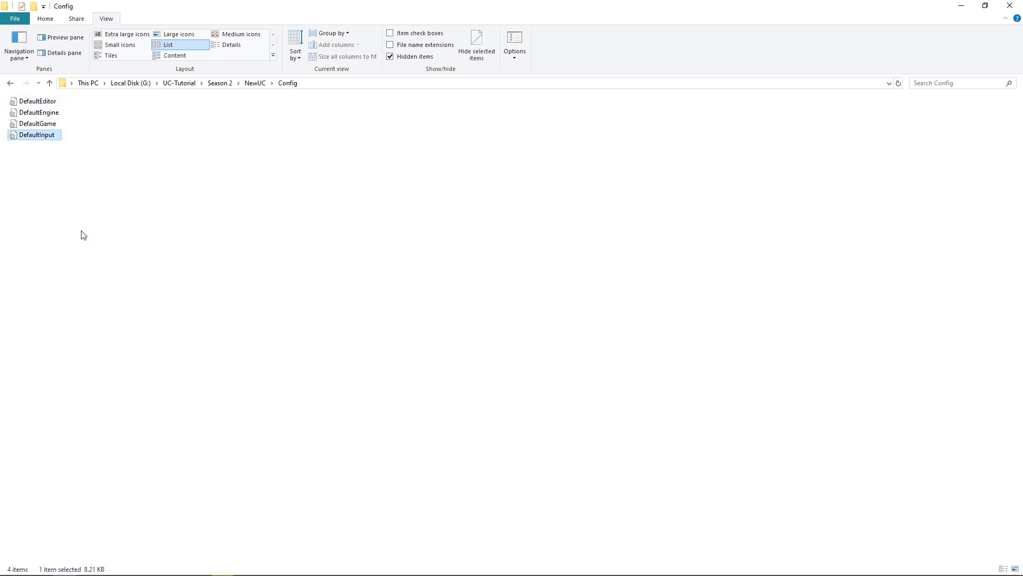
Step: Check the combined size of all files and folders in the NewUC project folder, then clear the selection
{"action": "left_click", "coordinate": [251, 84]}
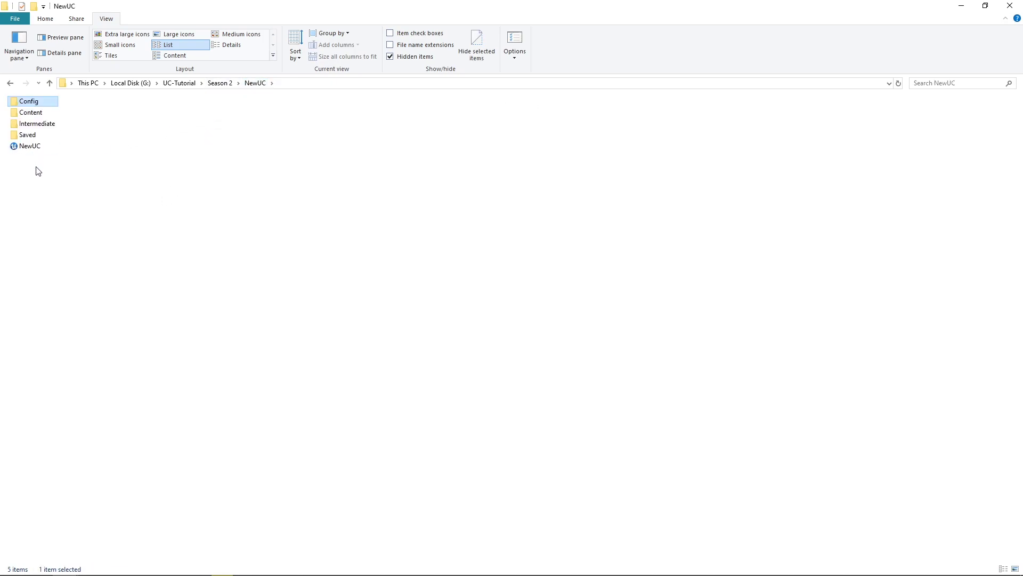
{"action": "left_click_drag", "start_coordinate": [12, 101], "coordinate": [11, 101]}
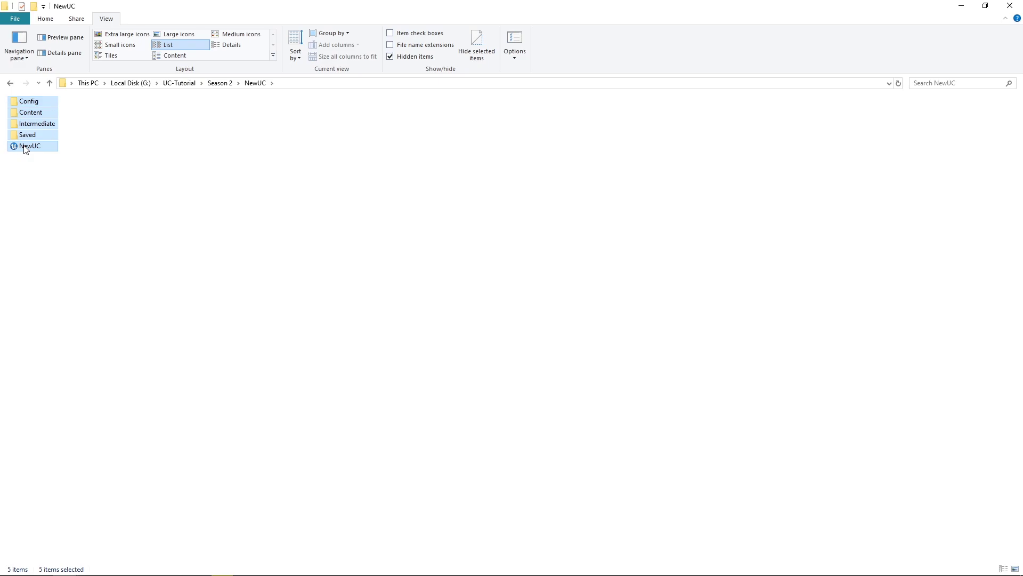
{"action": "right_click", "coordinate": [26, 150]}
{"action": "left_click", "coordinate": [58, 305]}
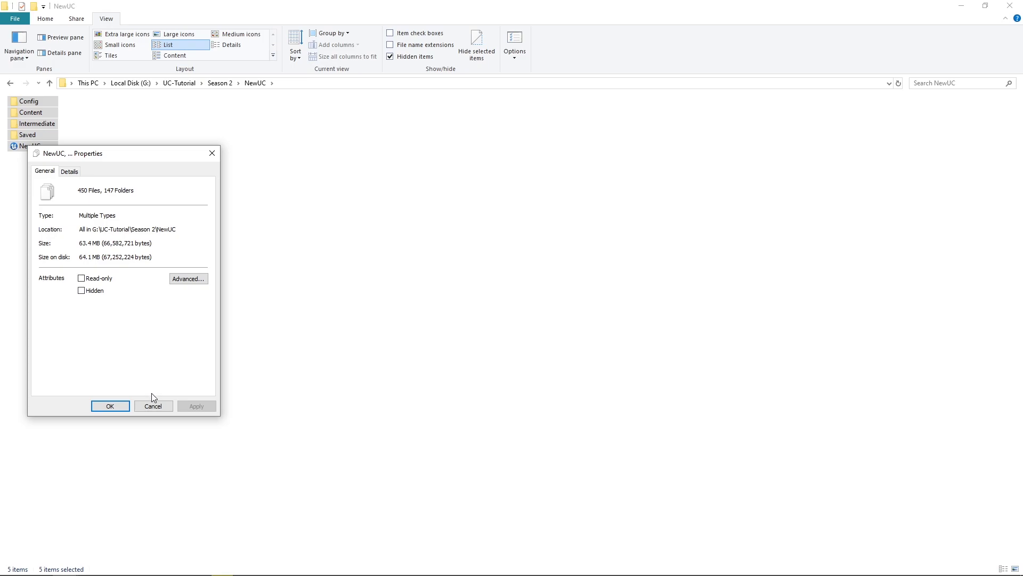
{"action": "left_click", "coordinate": [154, 407]}
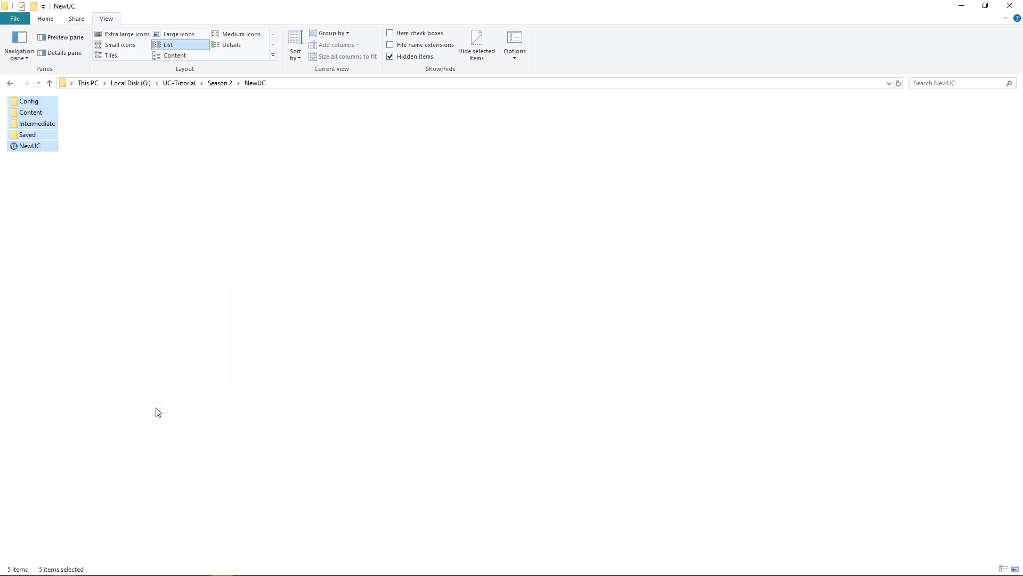
{"action": "left_click", "coordinate": [128, 229]}
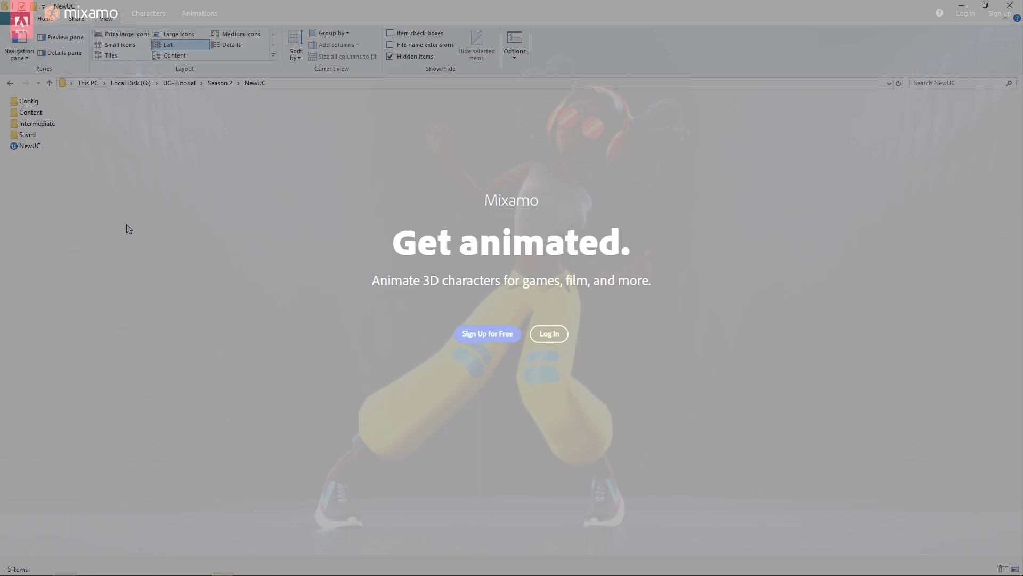
Step: Look through the Mixamo home page's sections on ready-to-use characters, automatic rigging, motion-captured animations, project export and Adobe's 3D and AR tools
{"action": "scroll", "coordinate": [512, 288], "scroll_direction": "down", "scroll_amount": 2}
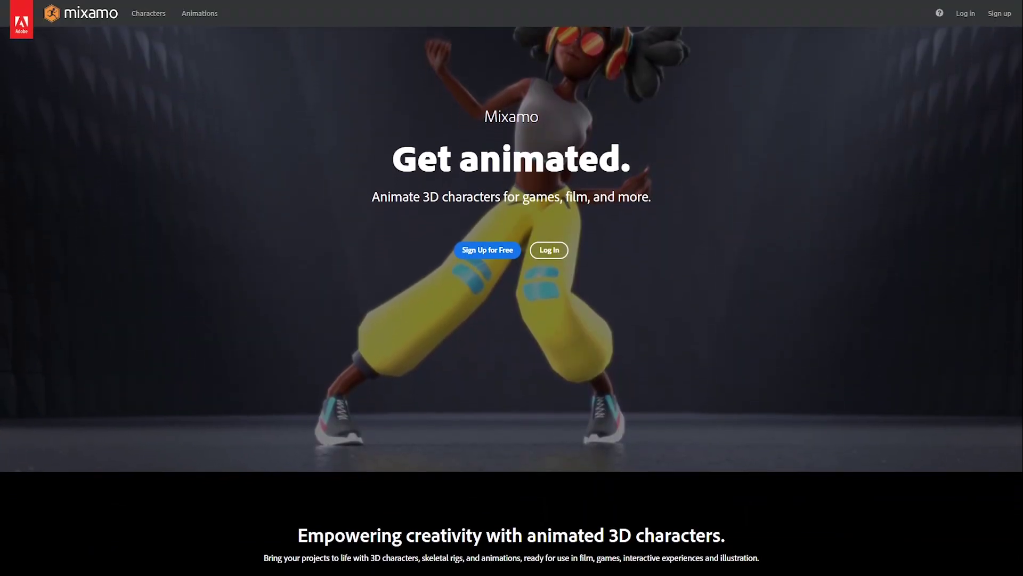
{"action": "scroll", "coordinate": [511, 288], "scroll_direction": "down", "scroll_amount": 2}
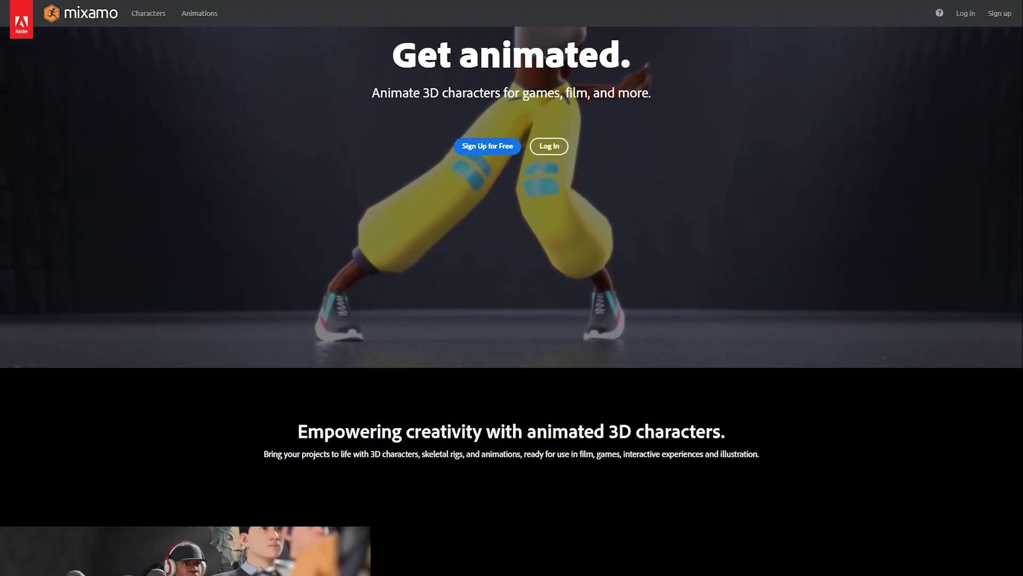
{"action": "scroll", "coordinate": [512, 287], "scroll_direction": "down", "scroll_amount": 2}
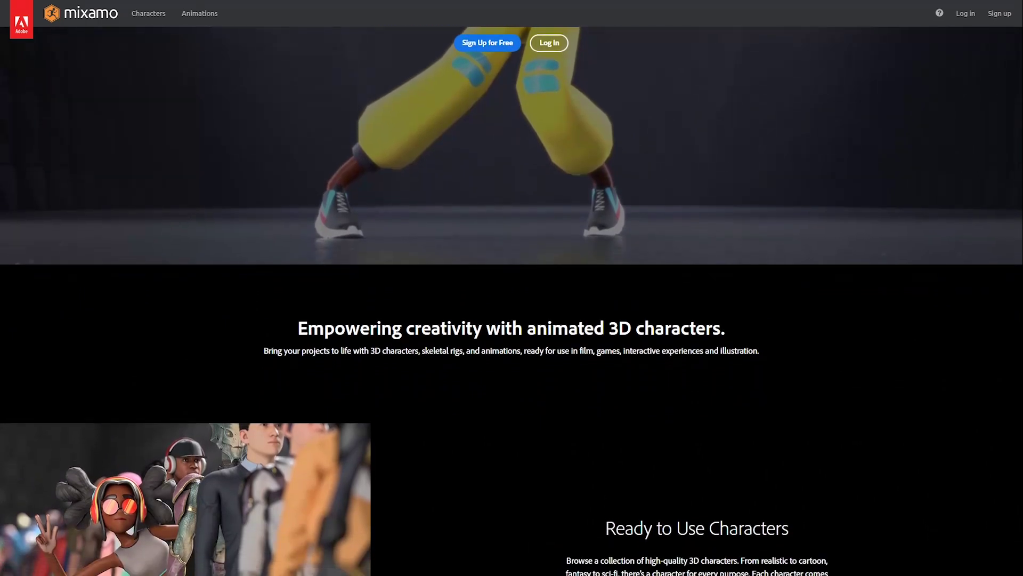
{"action": "scroll", "coordinate": [512, 287], "scroll_direction": "down", "scroll_amount": 2}
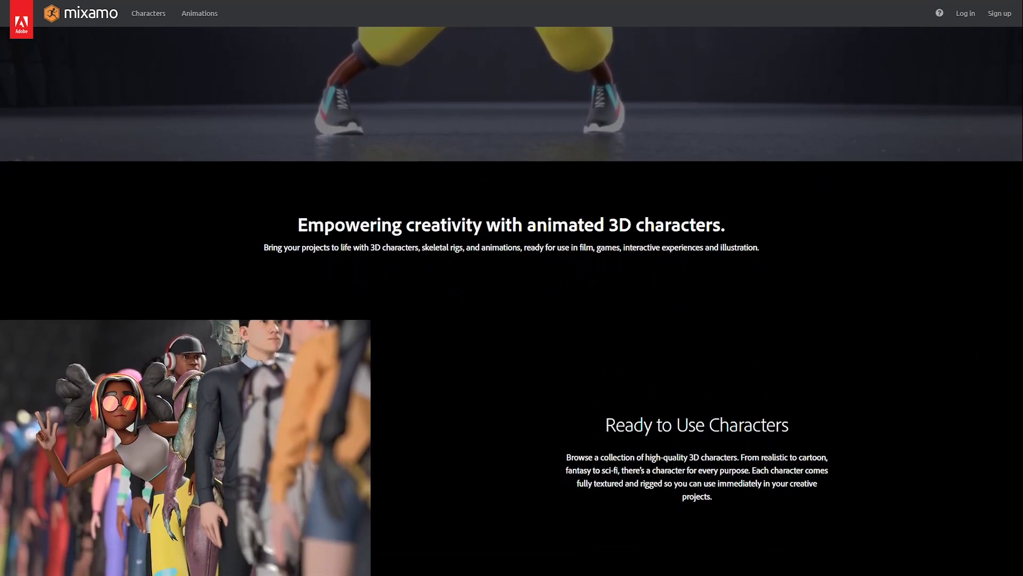
{"action": "scroll", "coordinate": [512, 287], "scroll_direction": "down", "scroll_amount": 2}
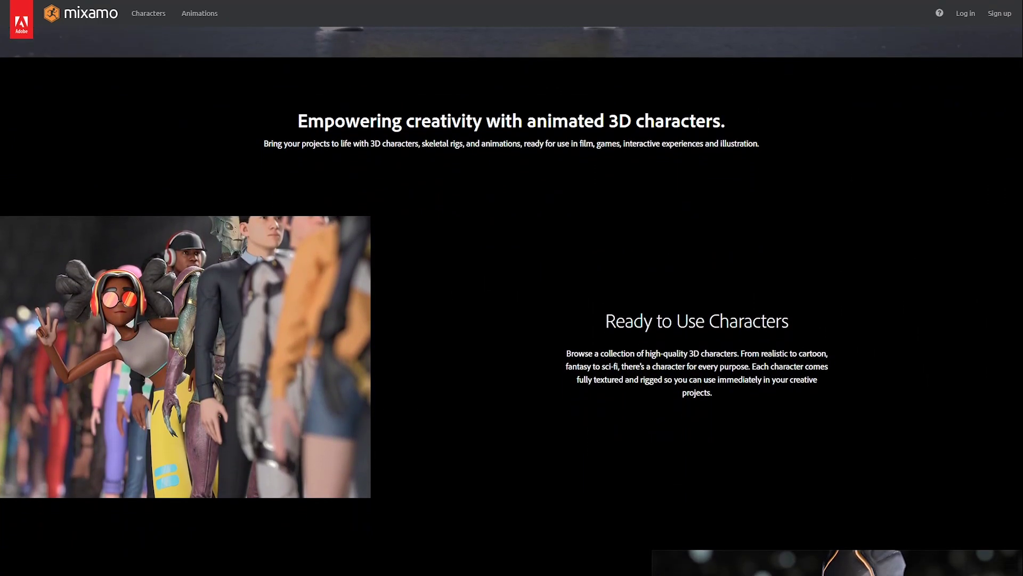
{"action": "scroll", "coordinate": [511, 288], "scroll_direction": "down", "scroll_amount": 2}
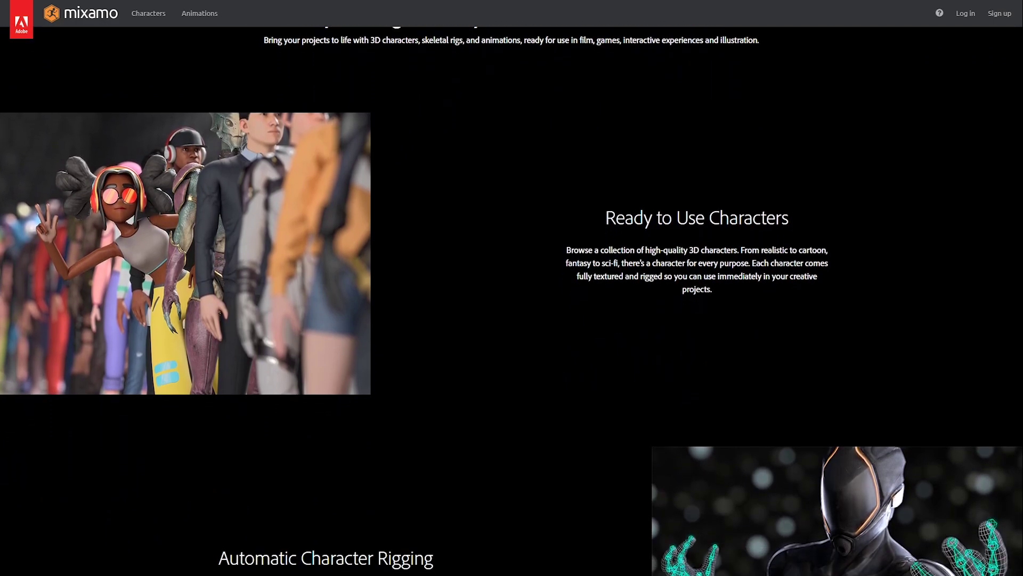
{"action": "scroll", "coordinate": [512, 288], "scroll_direction": "down", "scroll_amount": 2}
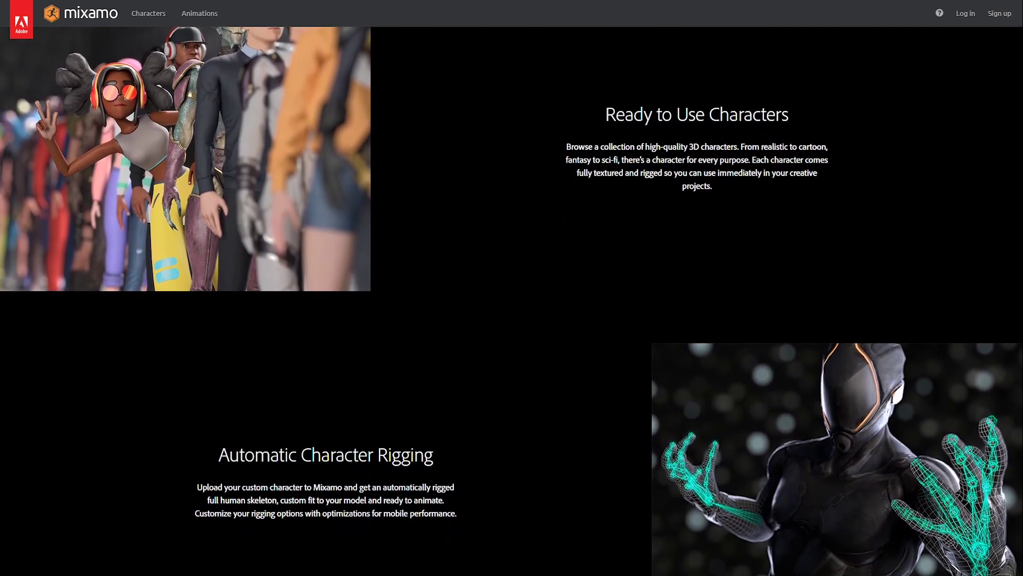
{"action": "scroll", "coordinate": [512, 288], "scroll_direction": "down", "scroll_amount": 2}
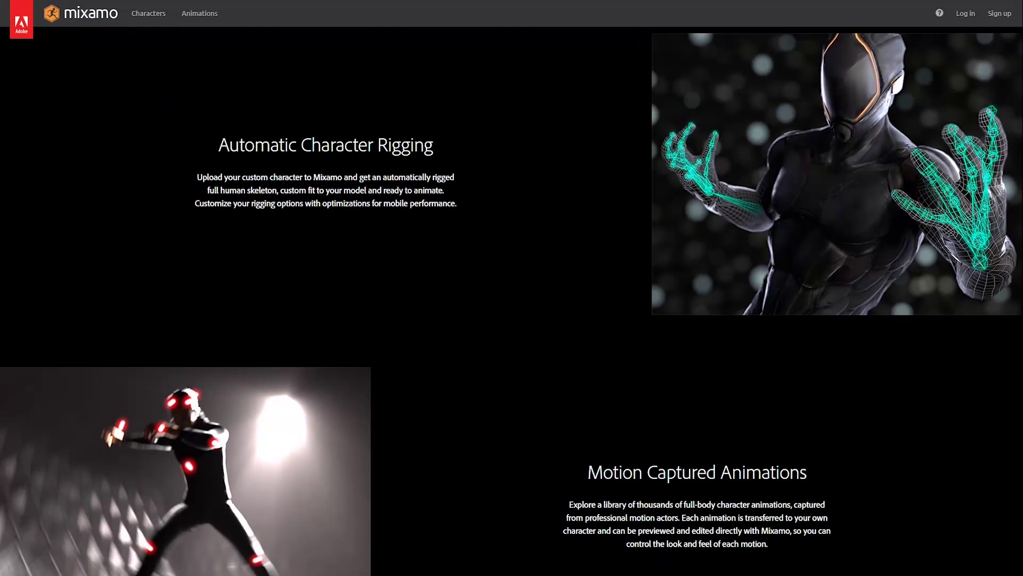
{"action": "scroll", "coordinate": [512, 288], "scroll_direction": "down", "scroll_amount": 2}
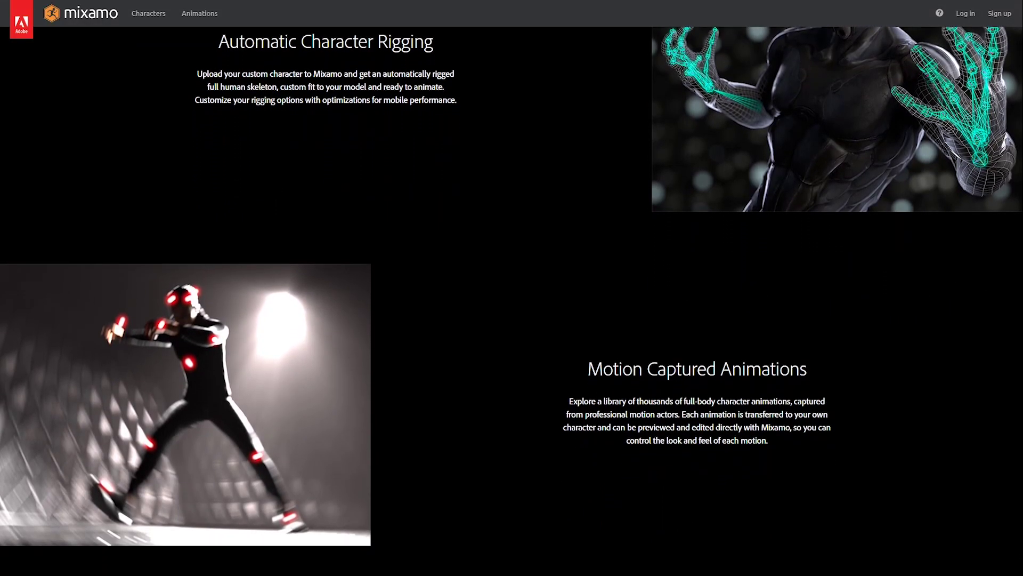
{"action": "scroll", "coordinate": [512, 288], "scroll_direction": "down", "scroll_amount": 2}
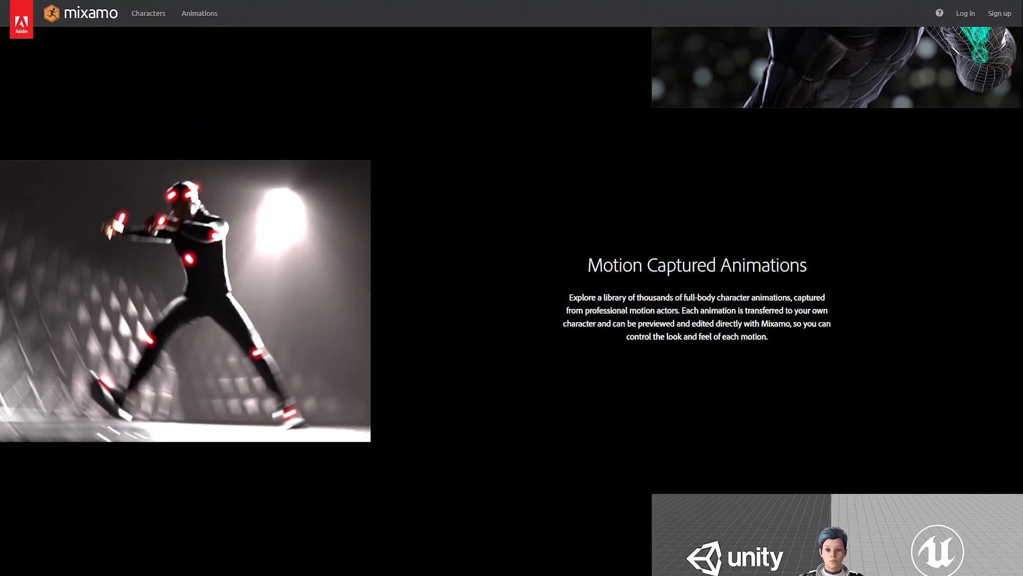
{"action": "scroll", "coordinate": [512, 288], "scroll_direction": "down", "scroll_amount": 2}
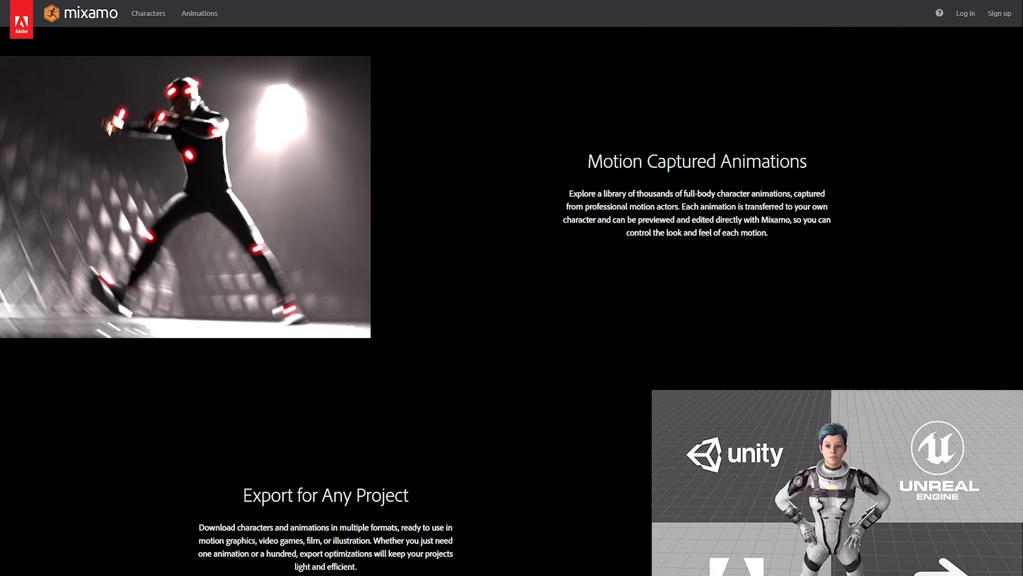
{"action": "scroll", "coordinate": [512, 288], "scroll_direction": "down", "scroll_amount": 2}
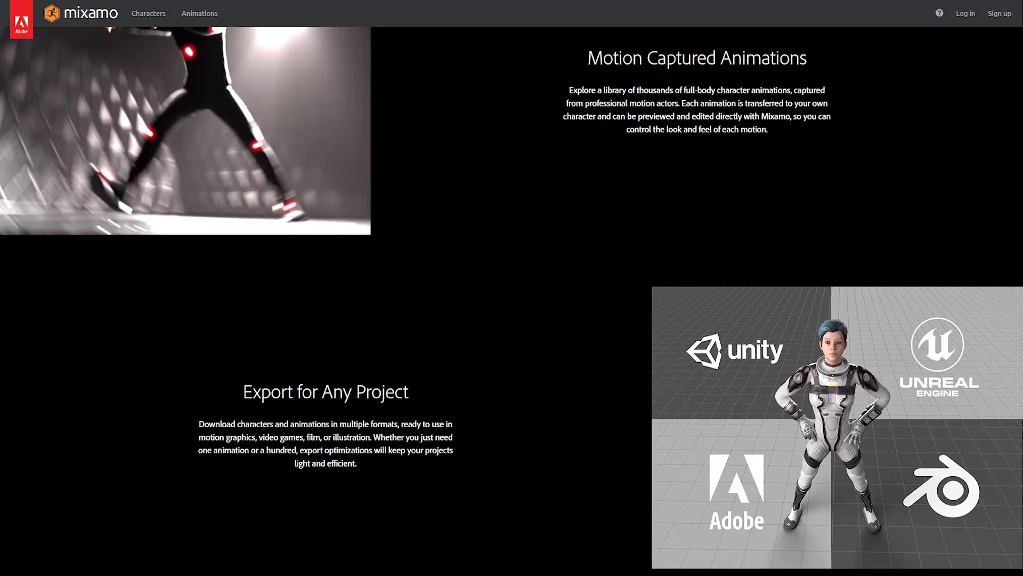
{"action": "scroll", "coordinate": [512, 288], "scroll_direction": "down", "scroll_amount": 2}
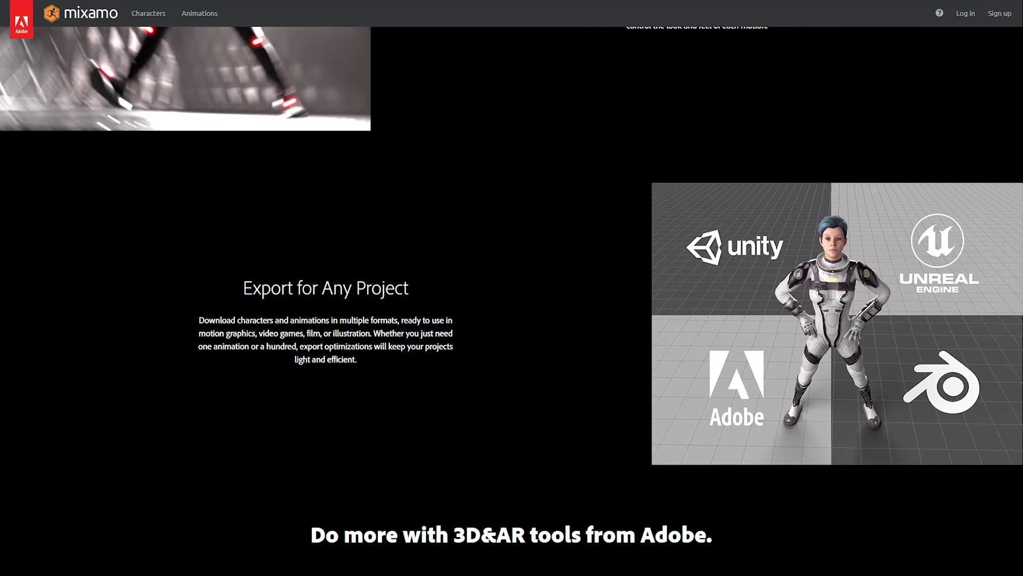
{"action": "scroll", "coordinate": [511, 288], "scroll_direction": "down", "scroll_amount": 2}
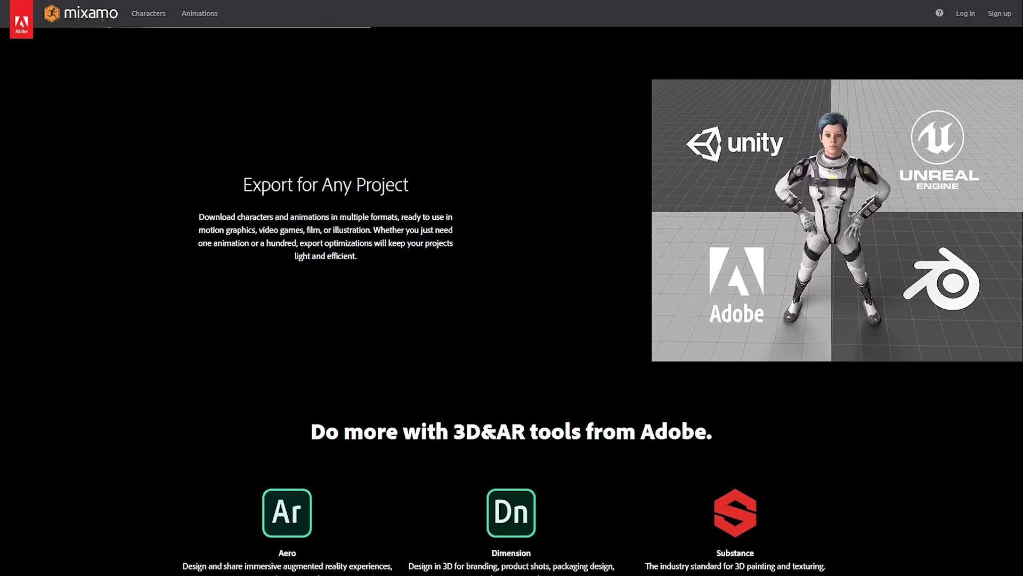
{"action": "scroll", "coordinate": [512, 287], "scroll_direction": "down", "scroll_amount": 2}
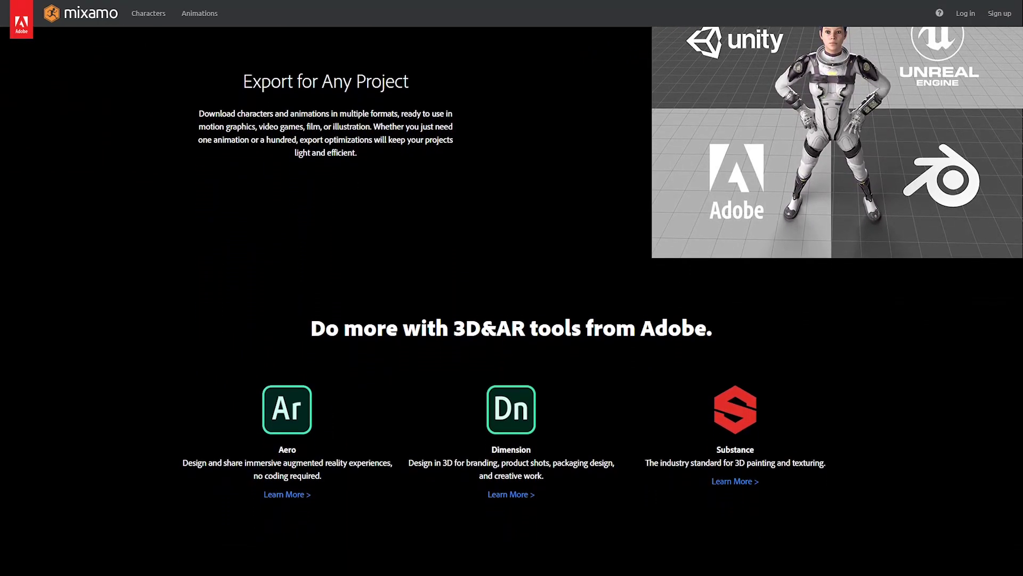